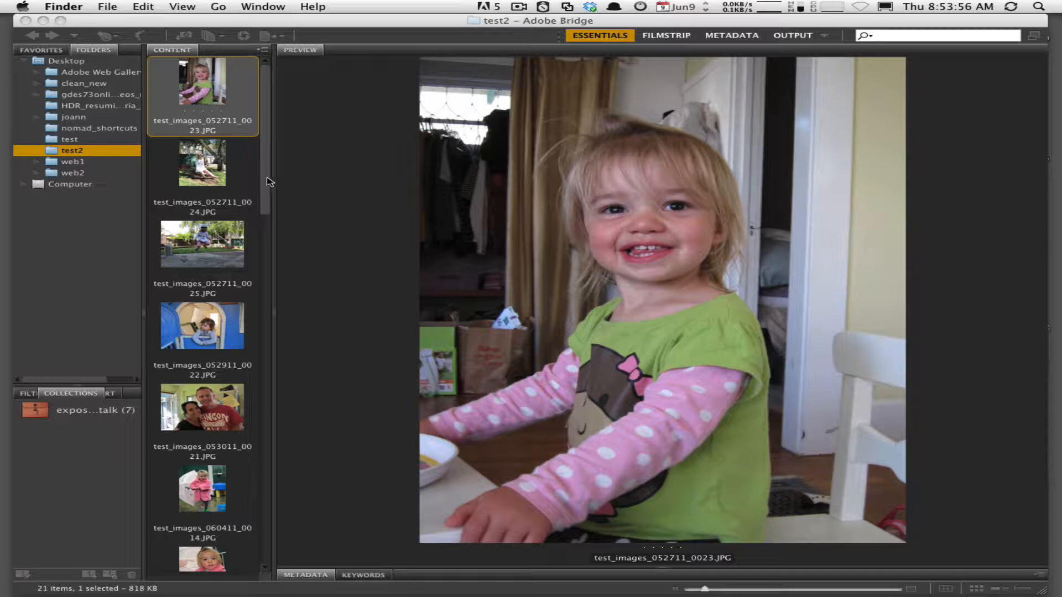
Step: Rename the first photo to 'FDSFS', then undo the rename
click(264, 264)
drag(265, 218, 258, 193)
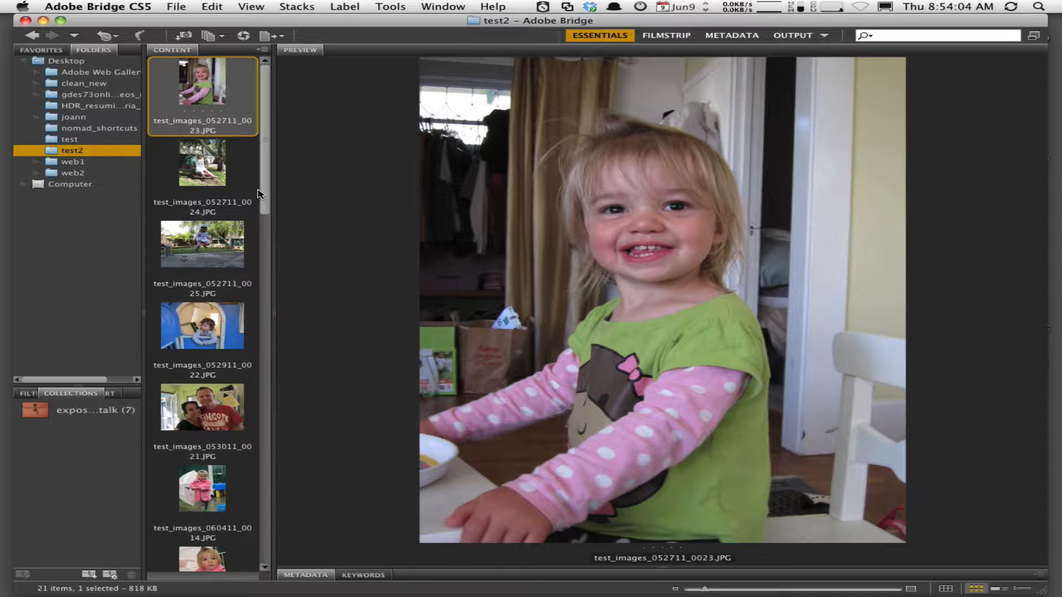
click(186, 123)
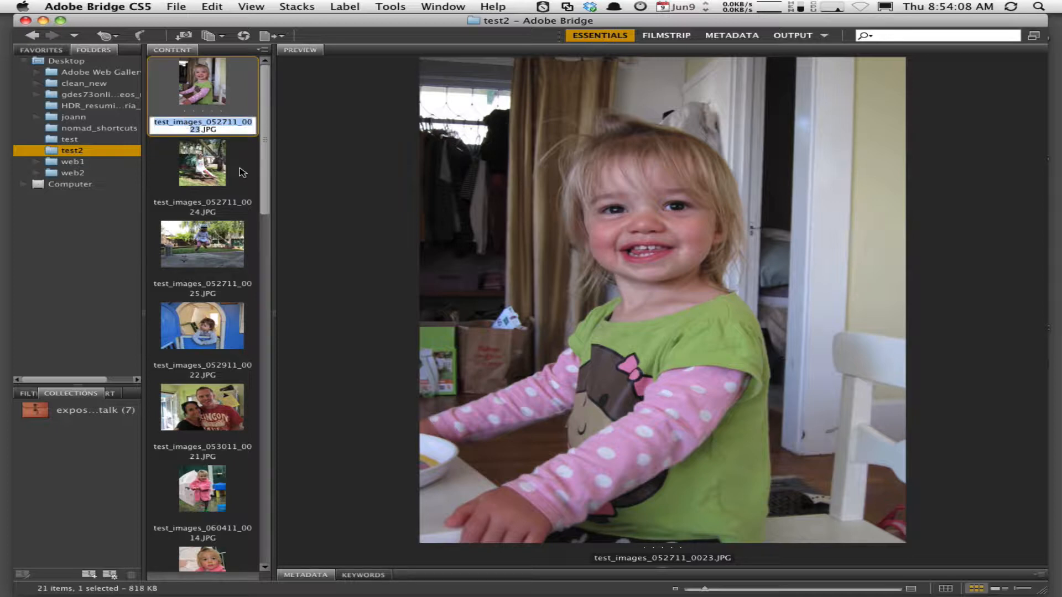
text(FDSFS)
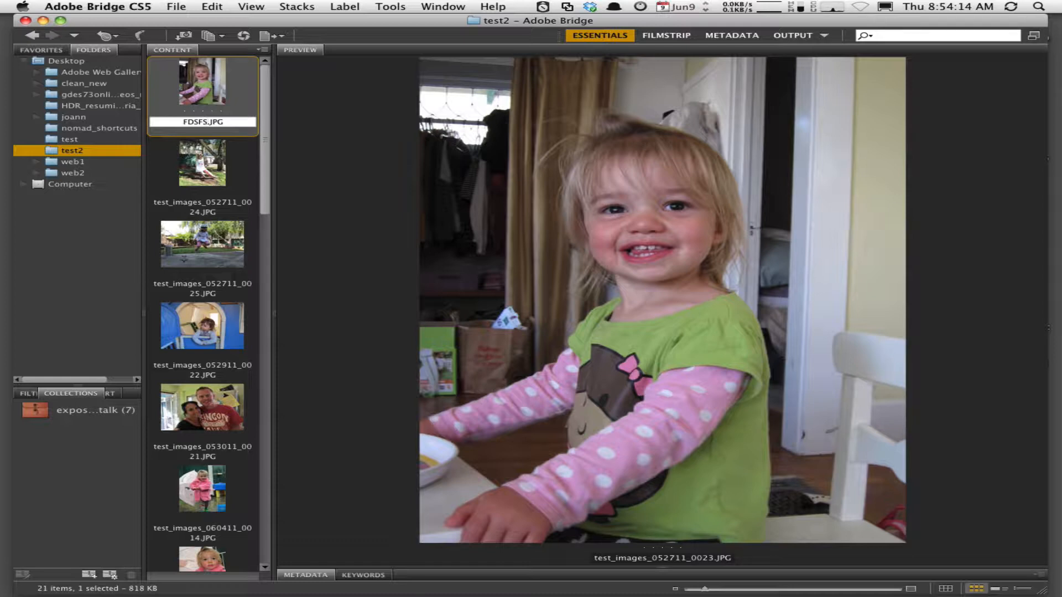
key(Return)
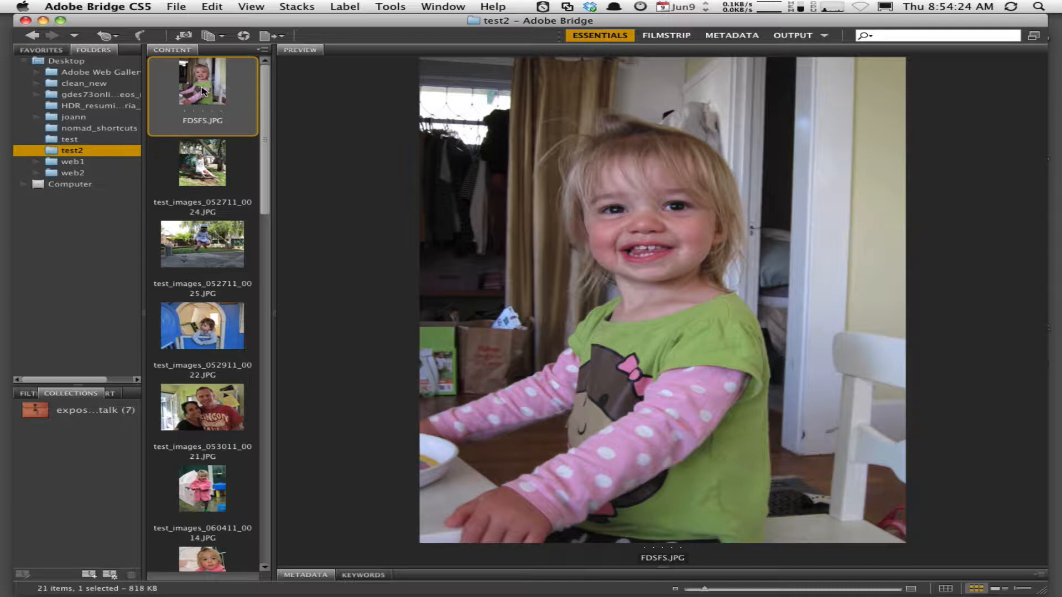
key(super+z)
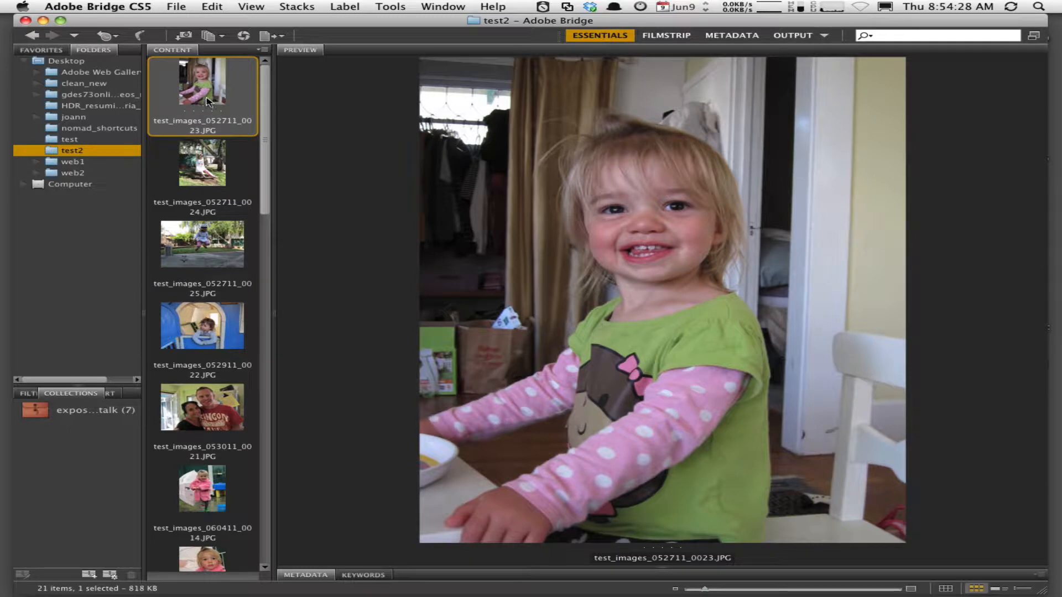
Step: Reveal the first photo's file in the Finder, then close the Finder window and return to Bridge
right_click(207, 99)
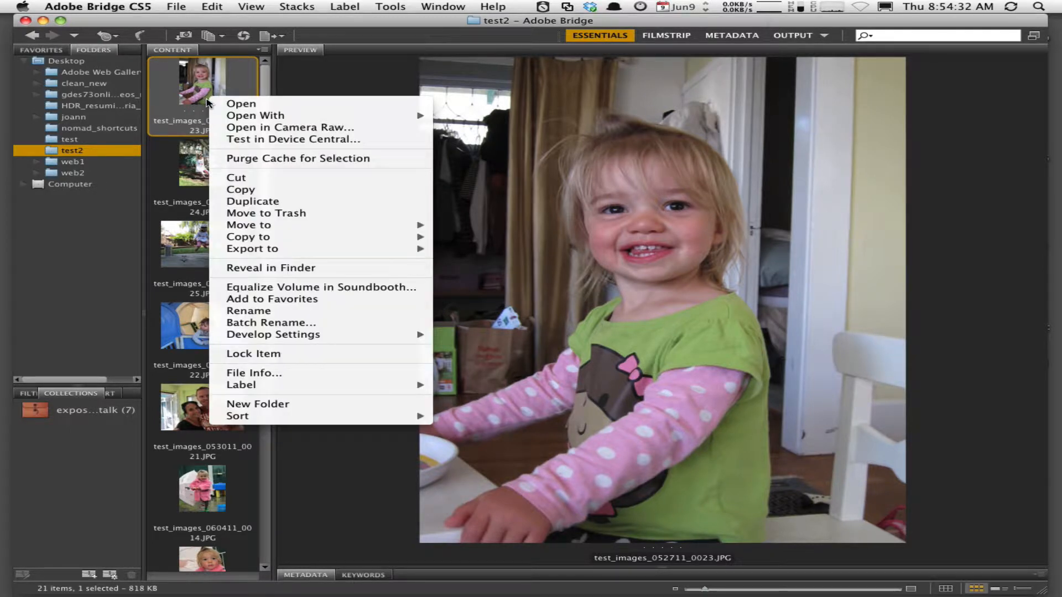
click(320, 268)
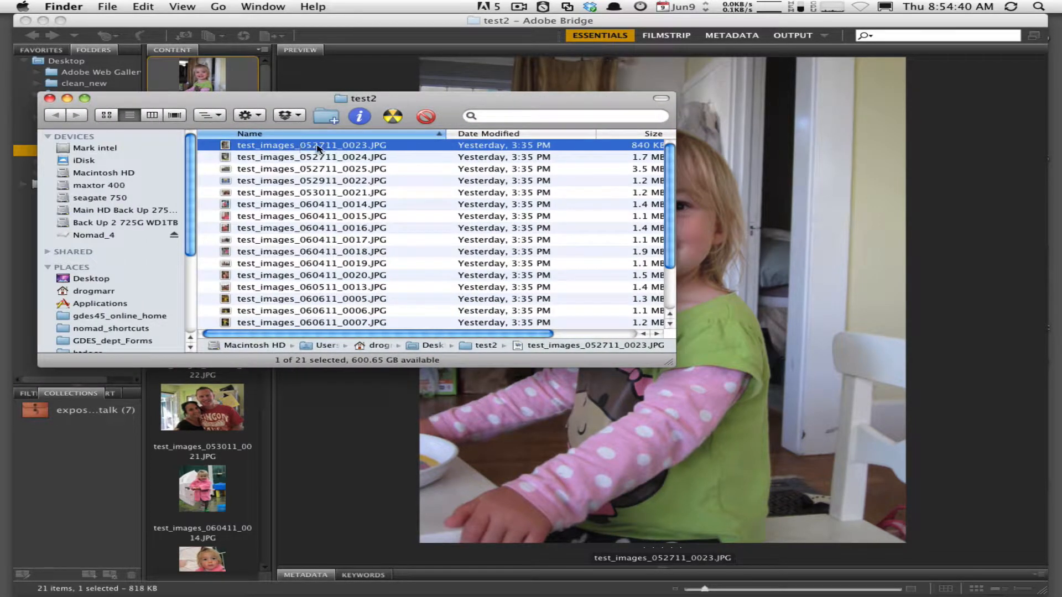
click(49, 99)
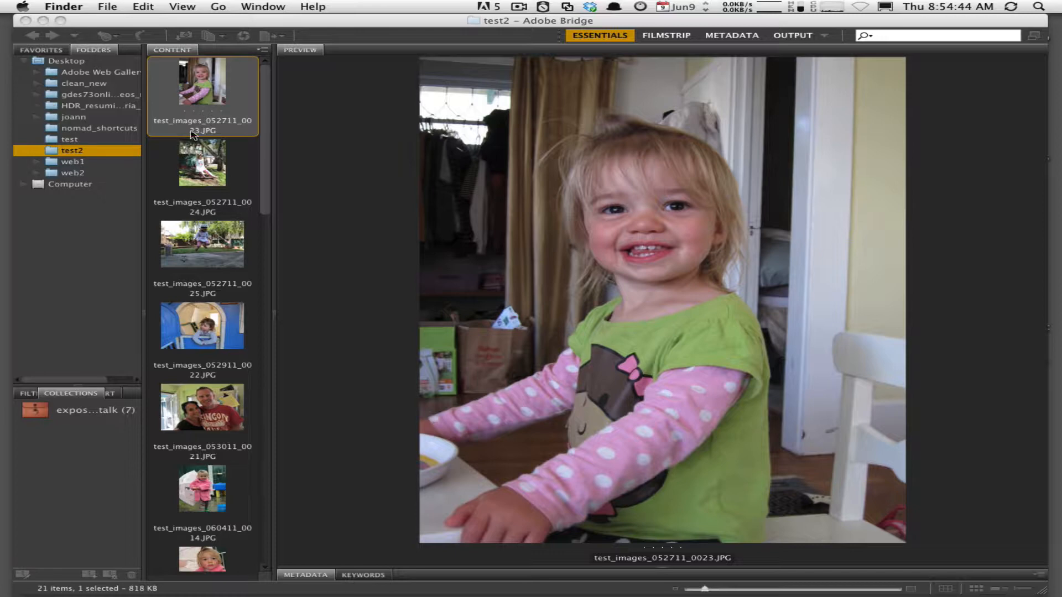
click(98, 51)
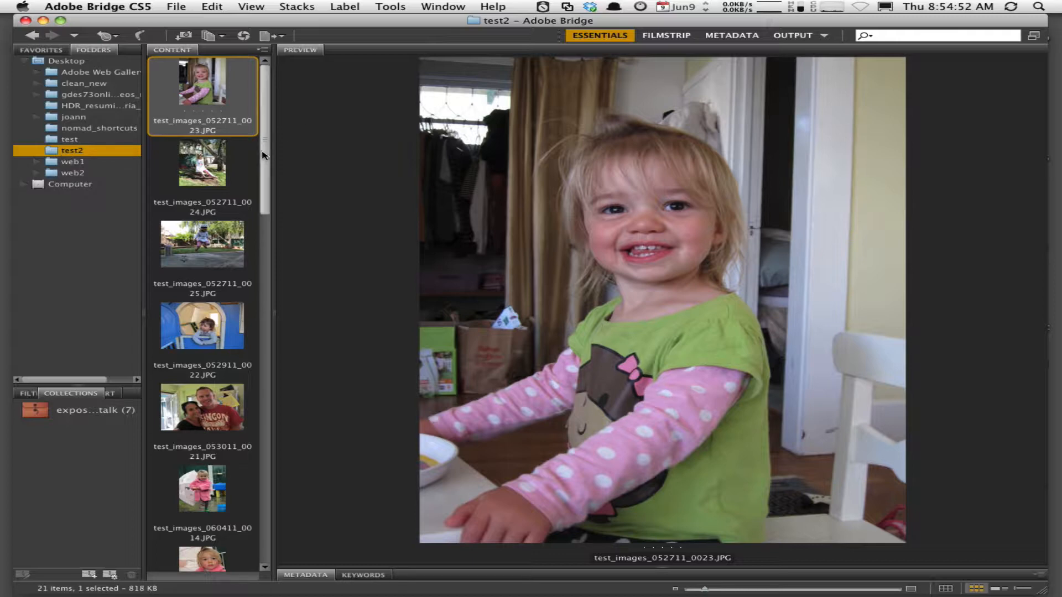
Step: Select all 21 thumbnails in the test2 folder with Cmd+A
drag(264, 155, 255, 129)
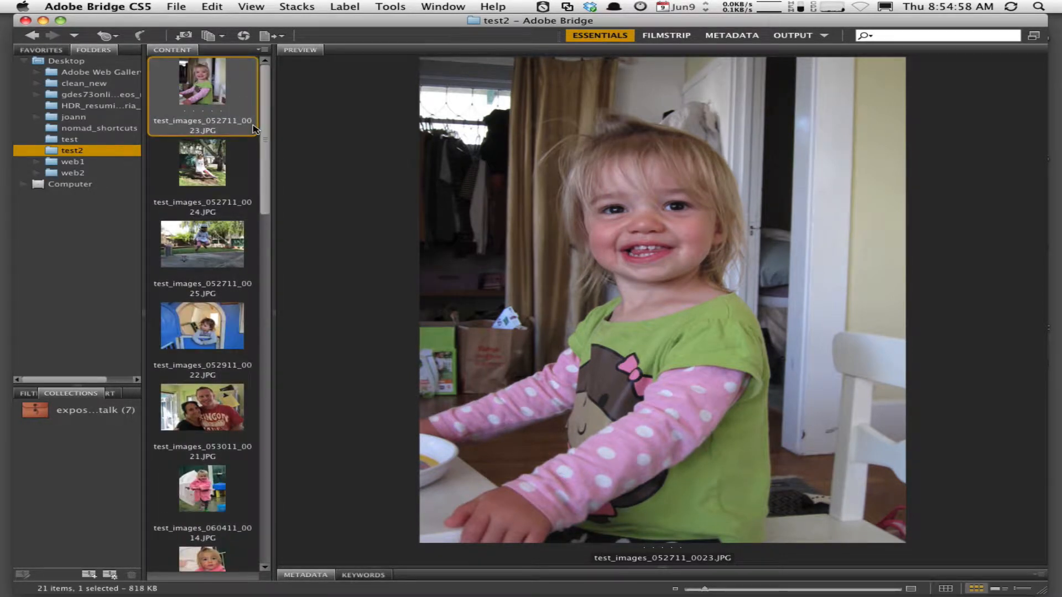
key(super+a)
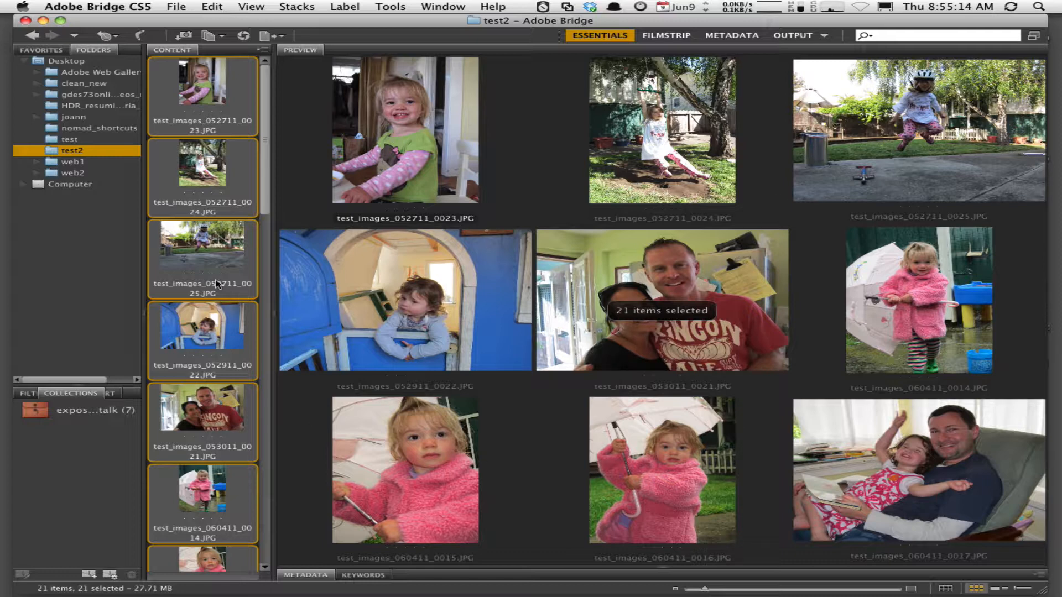
scroll(266, 172, down, 1)
scroll(266, 171, up, 1)
Step: Open Tools > Batch Rename, reposition its dialog, and view the Preset list without changing it
click(398, 6)
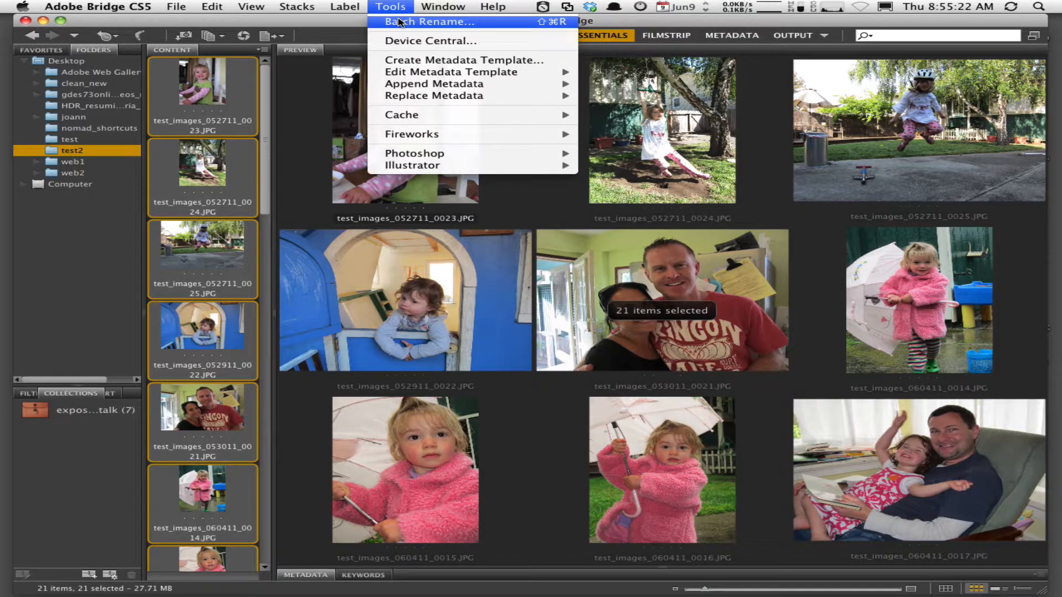
click(400, 22)
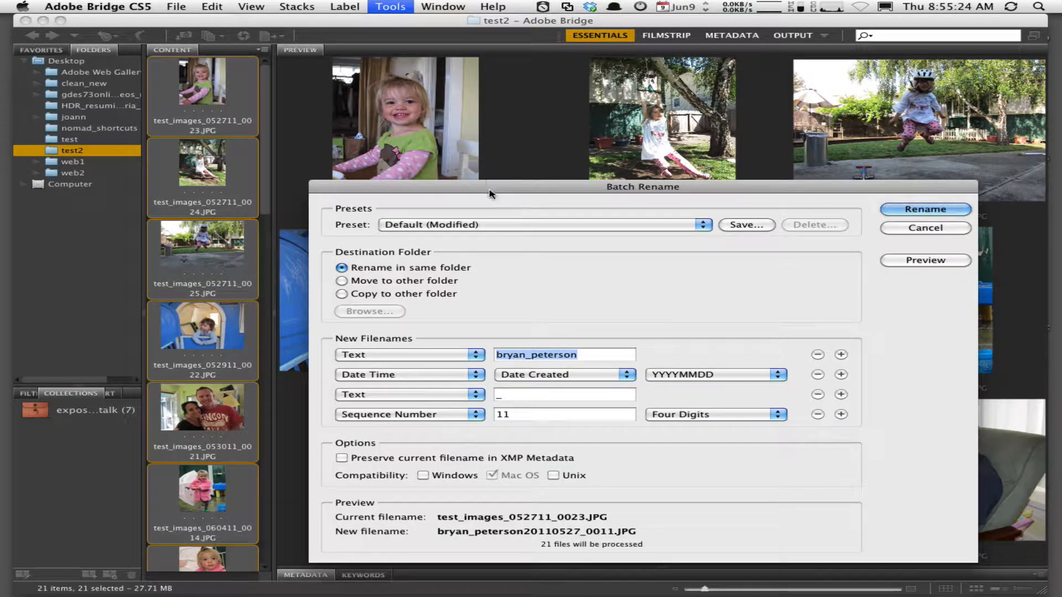
drag(490, 193, 407, 98)
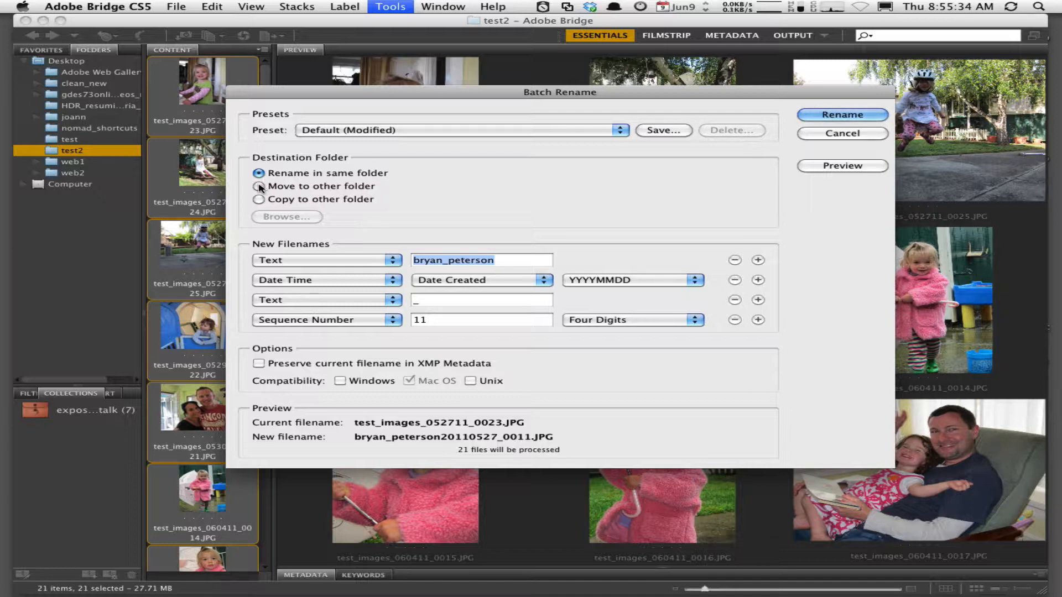
click(342, 130)
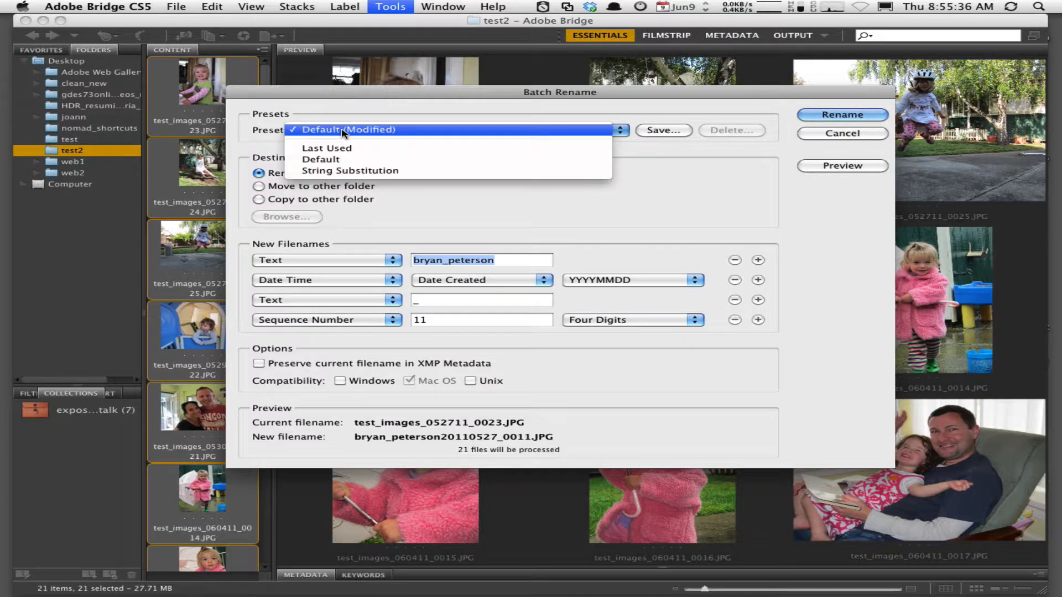
click(341, 108)
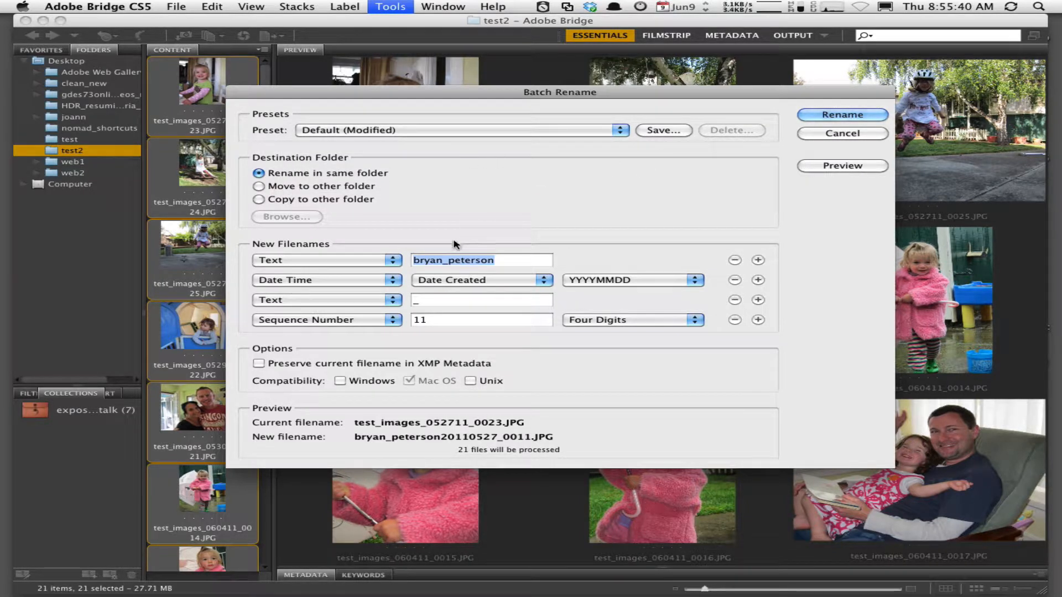
Step: Set Batch Rename to move files into a new Desktop folder named 'renamed'
click(290, 187)
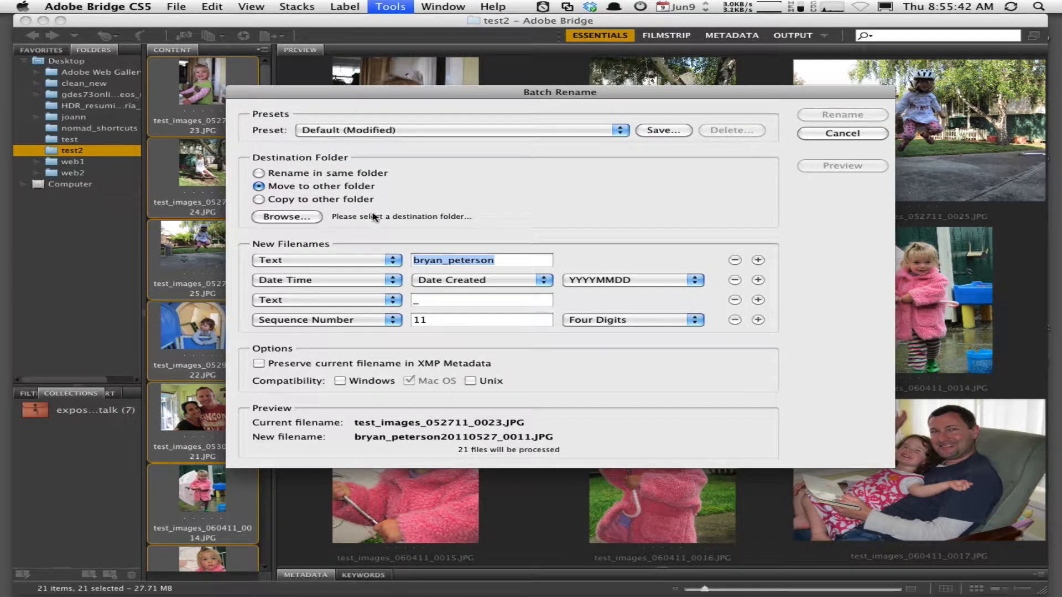
click(309, 218)
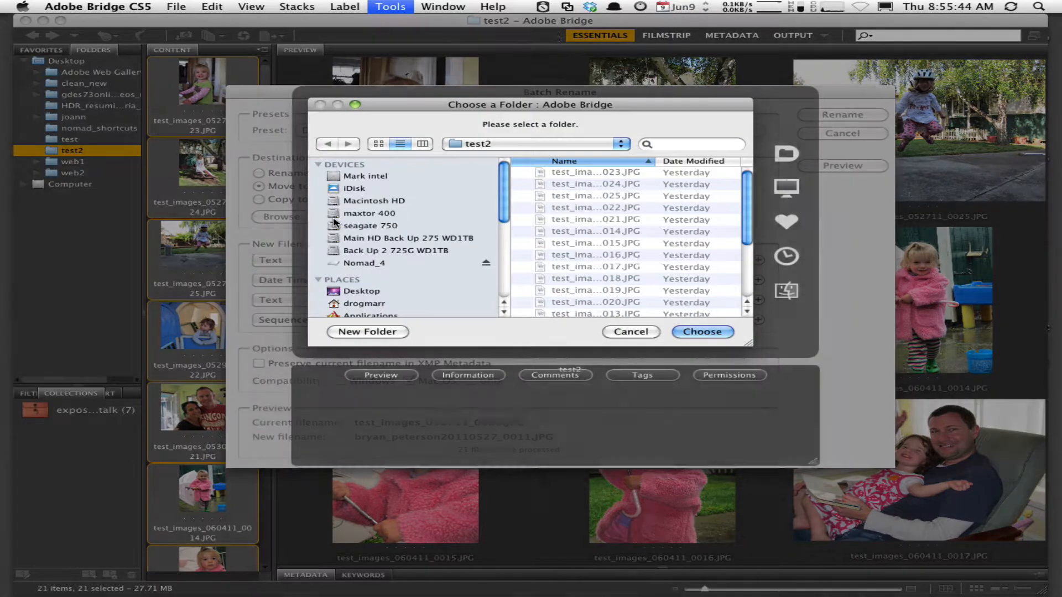
scroll(374, 290, down, 3)
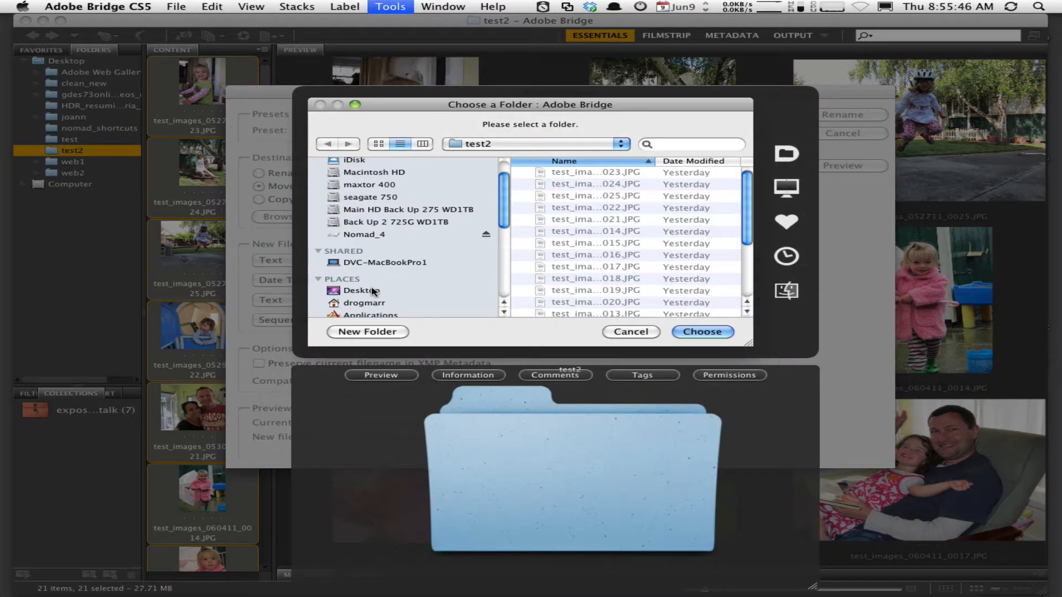
click(374, 291)
click(367, 332)
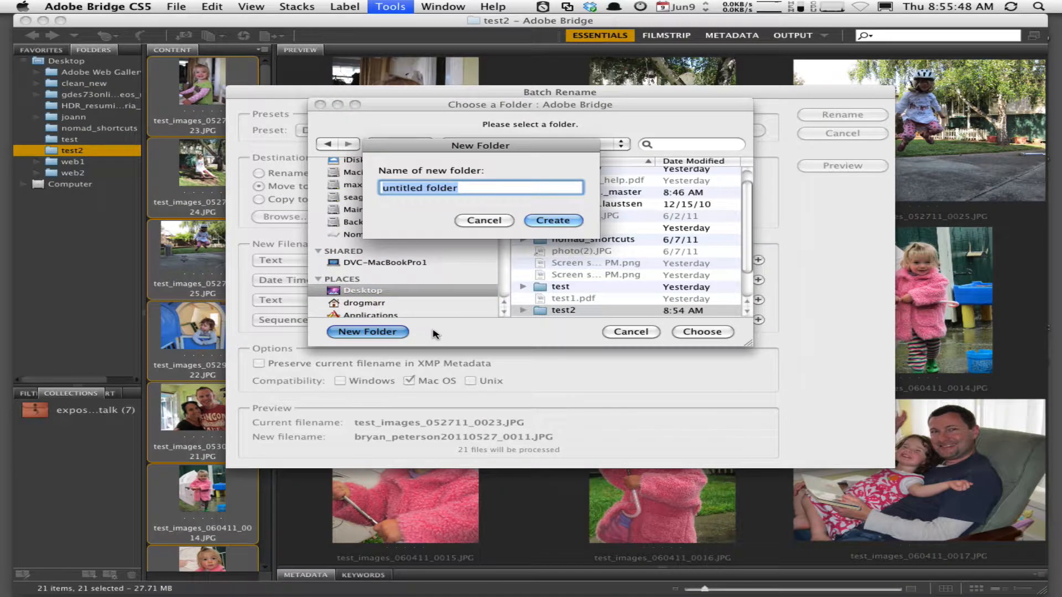
text(renaed)
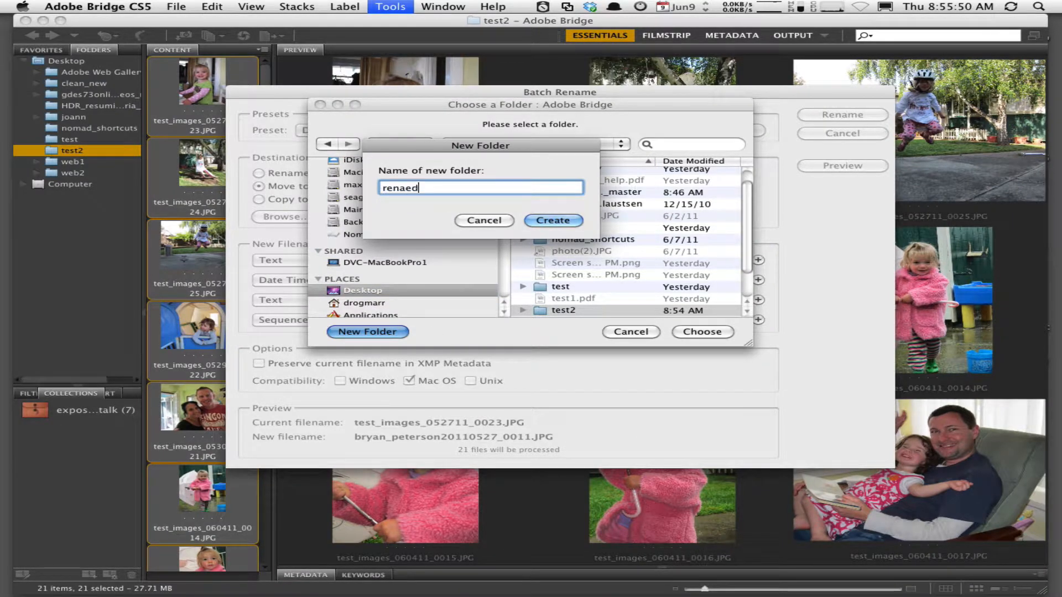
key(BackSpace)
text(med)
key(Return)
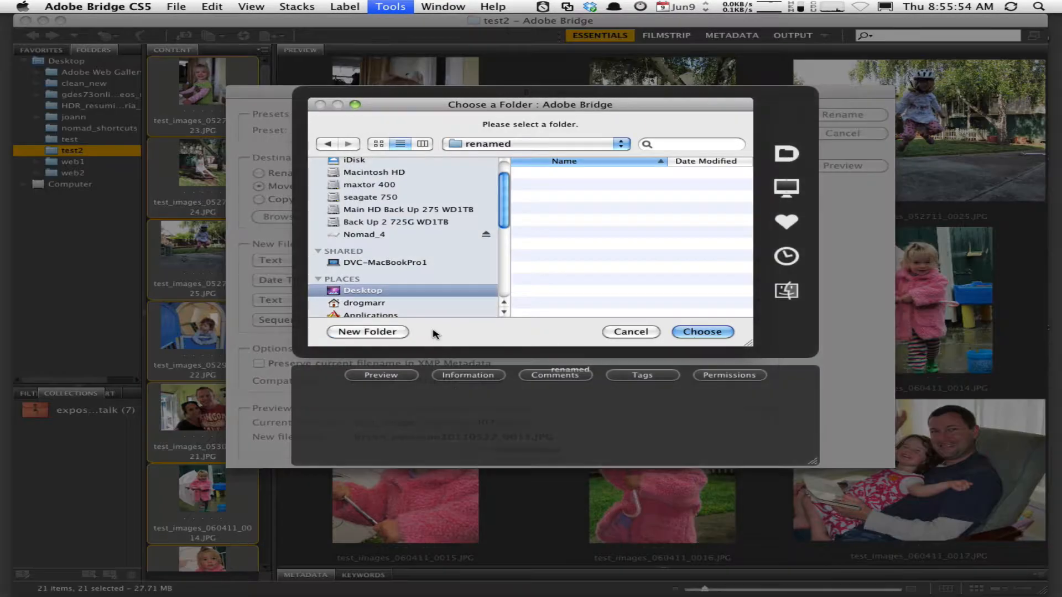
key(Return)
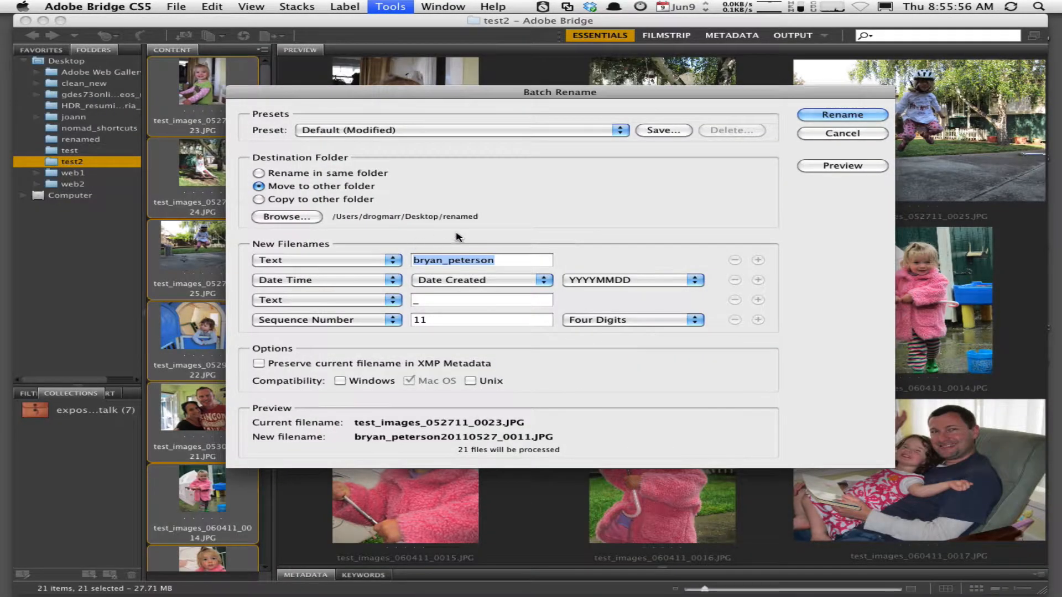
Step: Replace the name prefix with the photographer's name and set the date format to MMDDYY
click(496, 260)
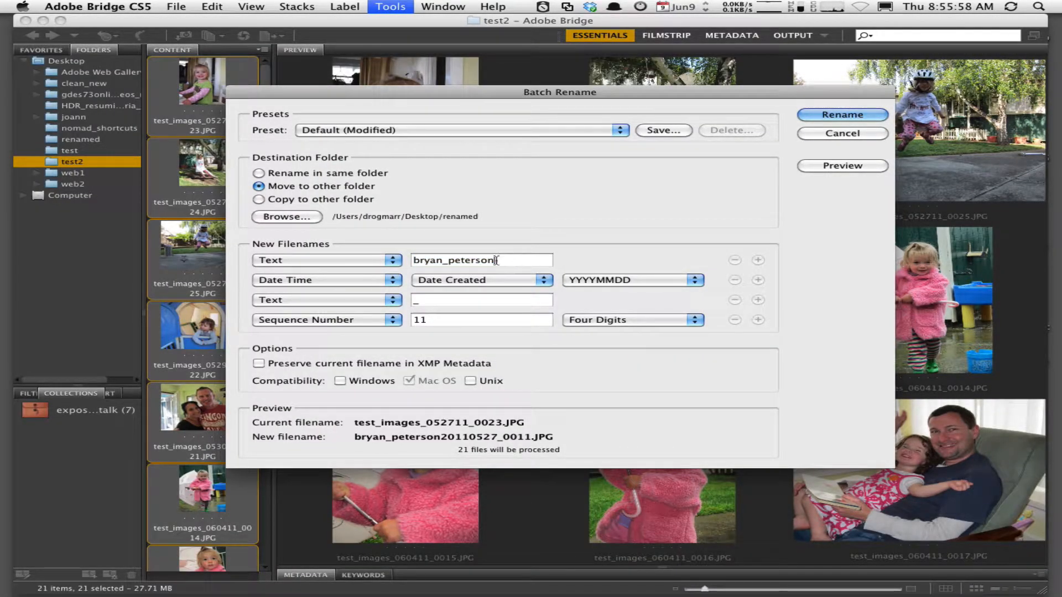
drag(496, 260, 407, 261)
text(mark)
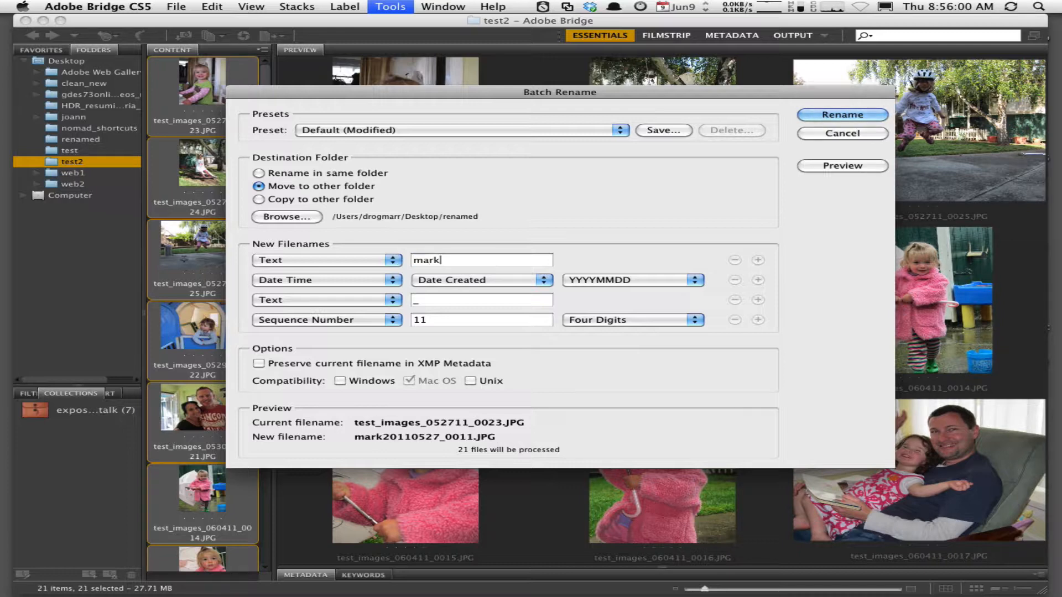
text(_l)
key(BackSpace)
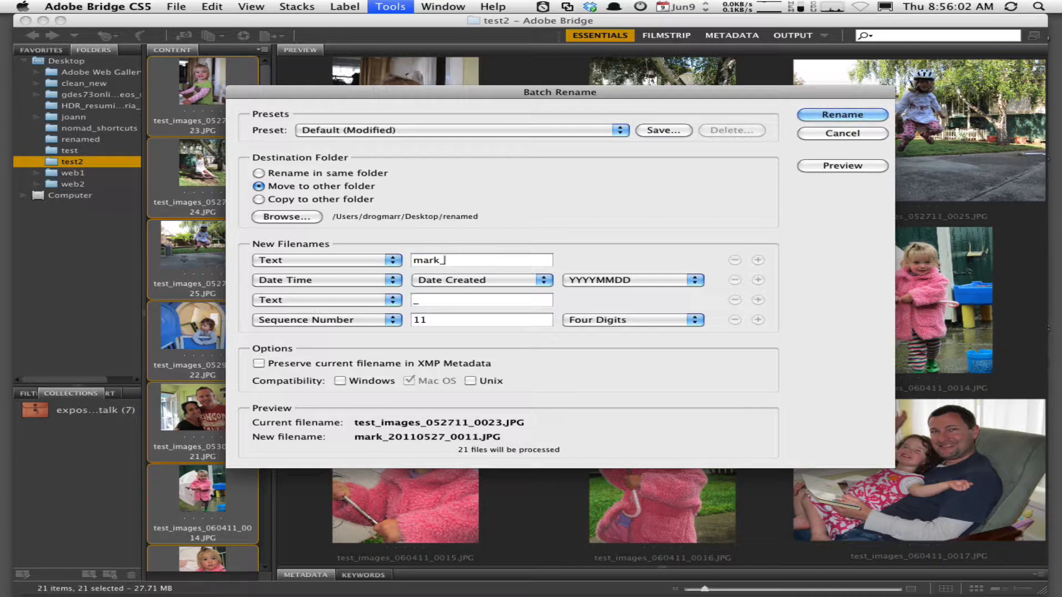
text(garrett)
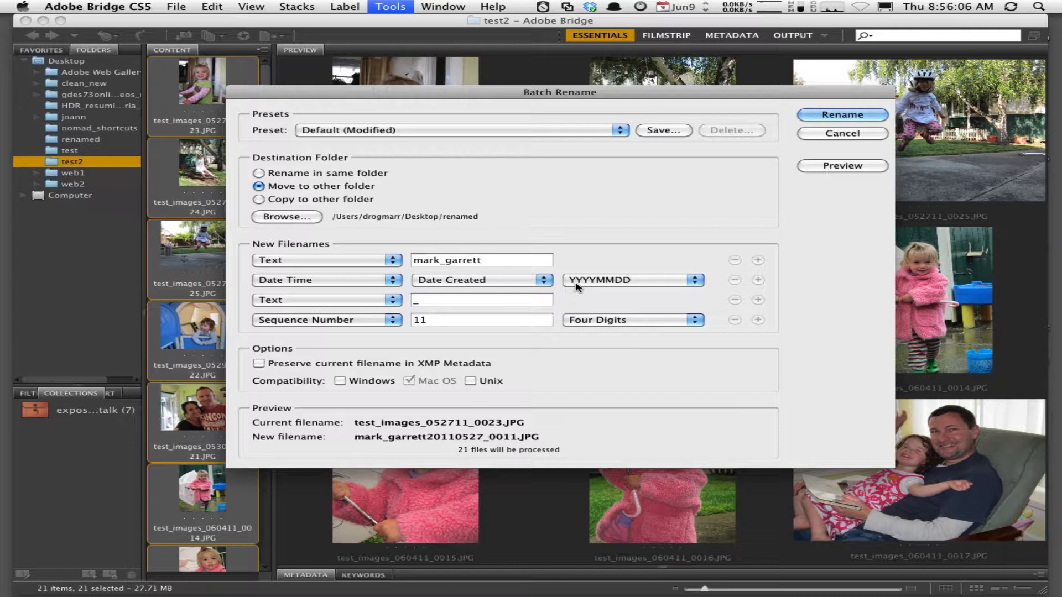
click(633, 282)
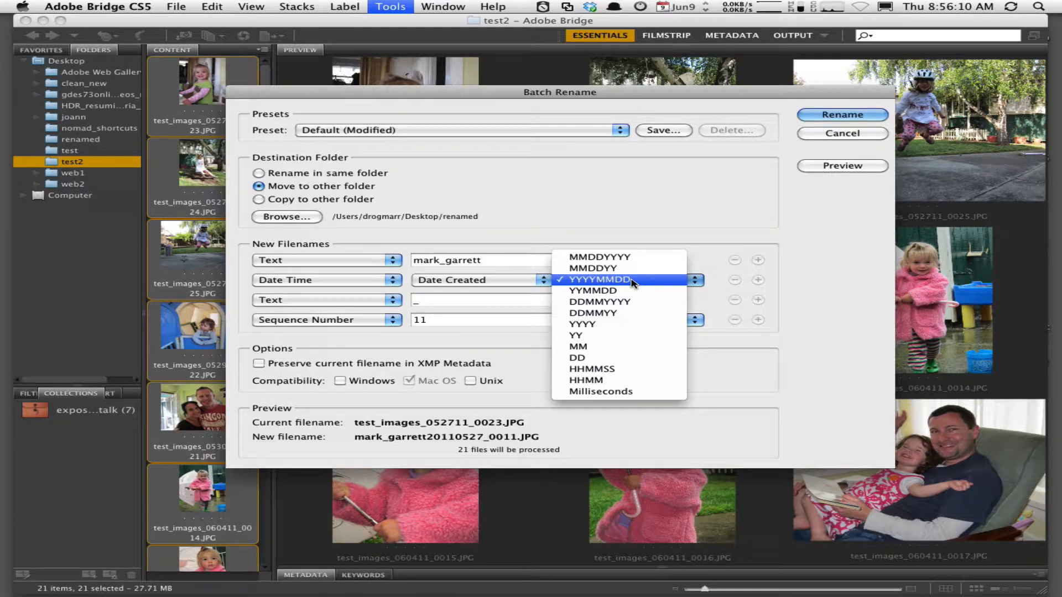
click(630, 270)
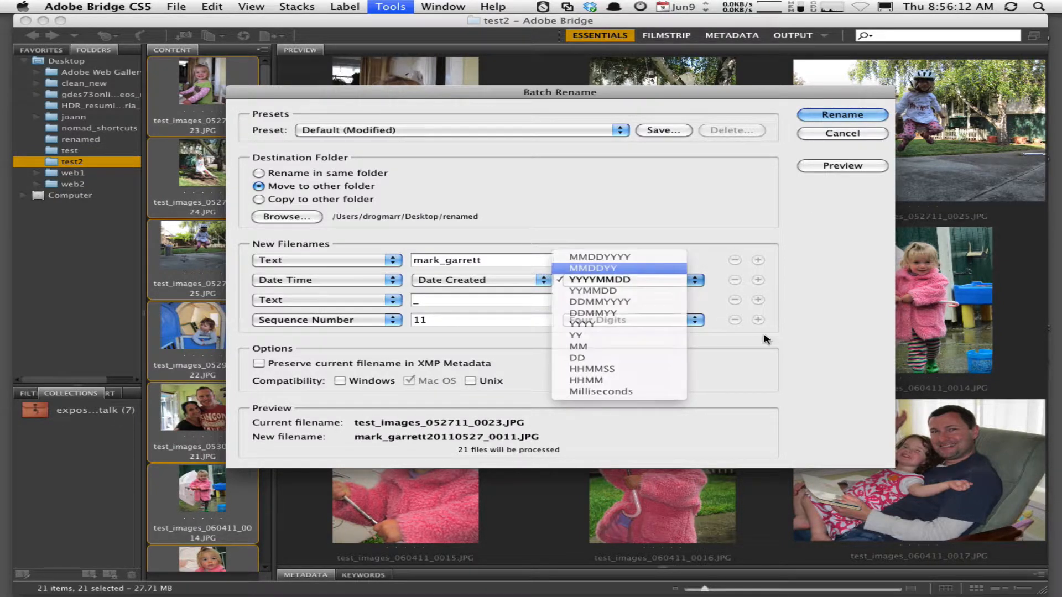
Step: Set the second text part to 'rename_test' and start the sequence number at 3
click(449, 303)
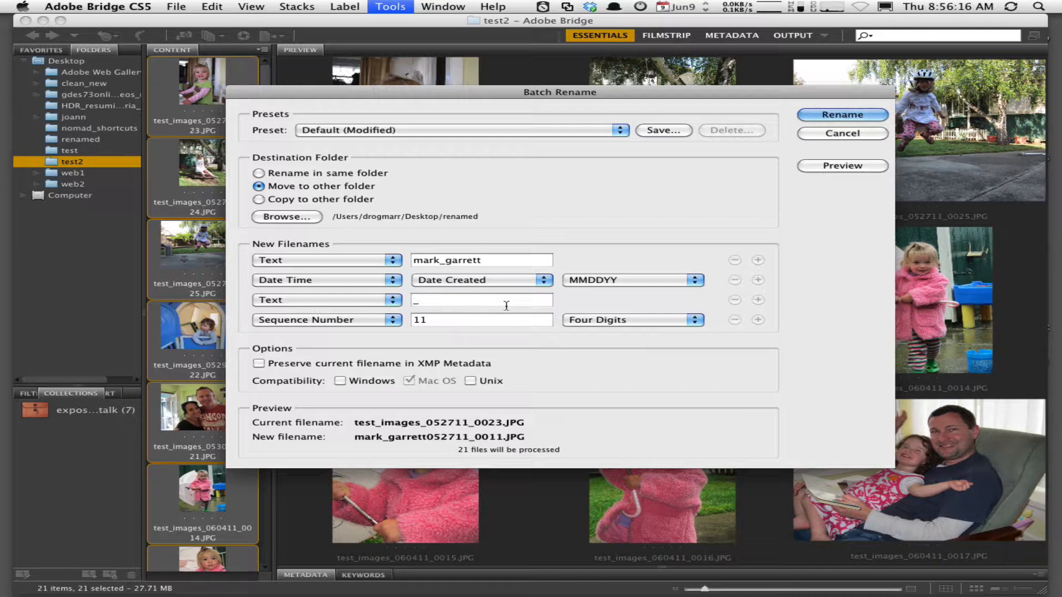
text(renan)
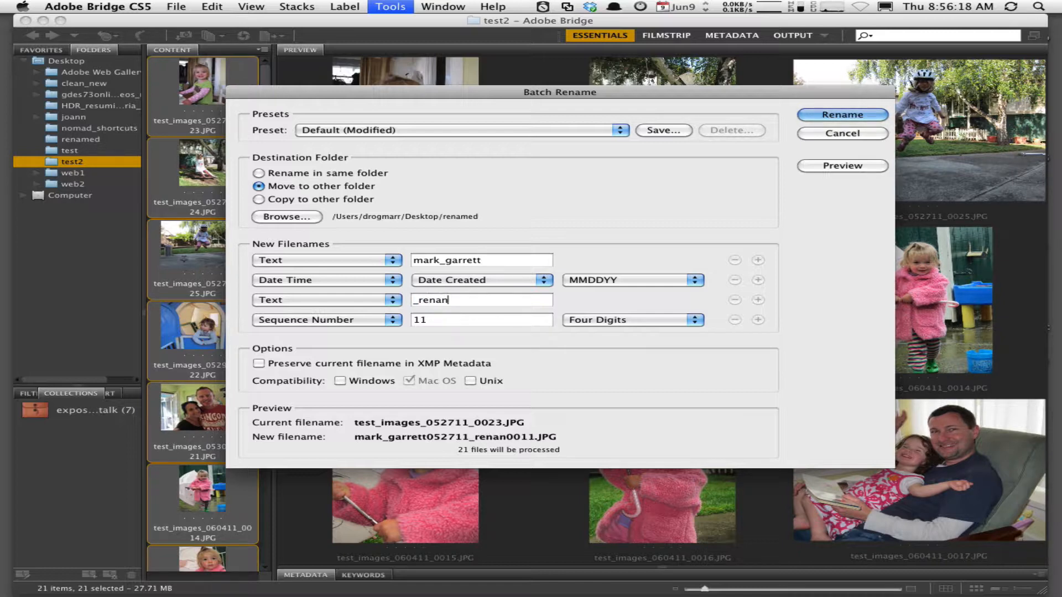
key(BackSpace)
text(me_test)
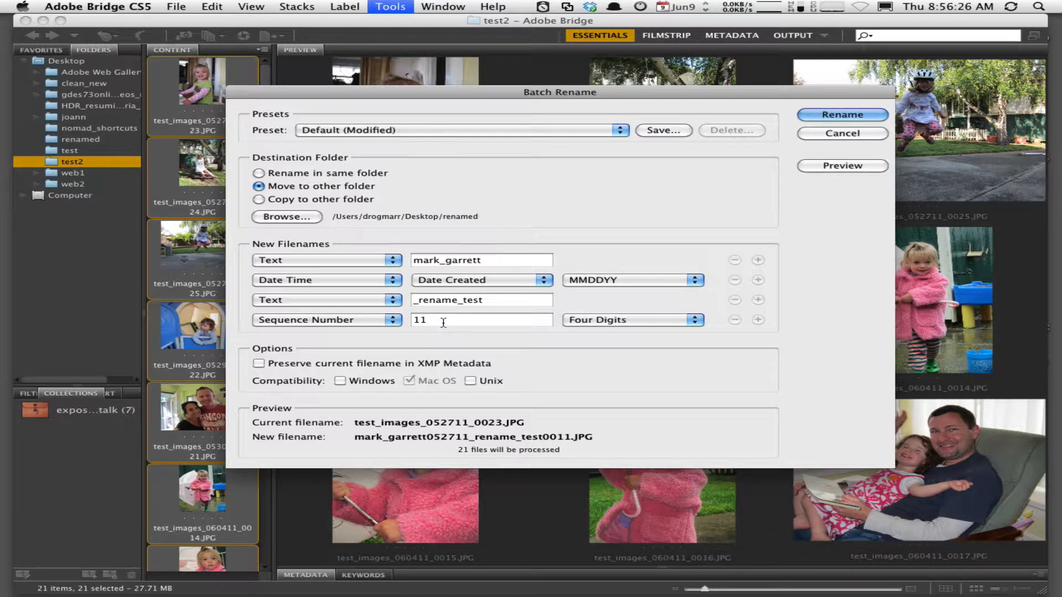
drag(443, 321, 383, 320)
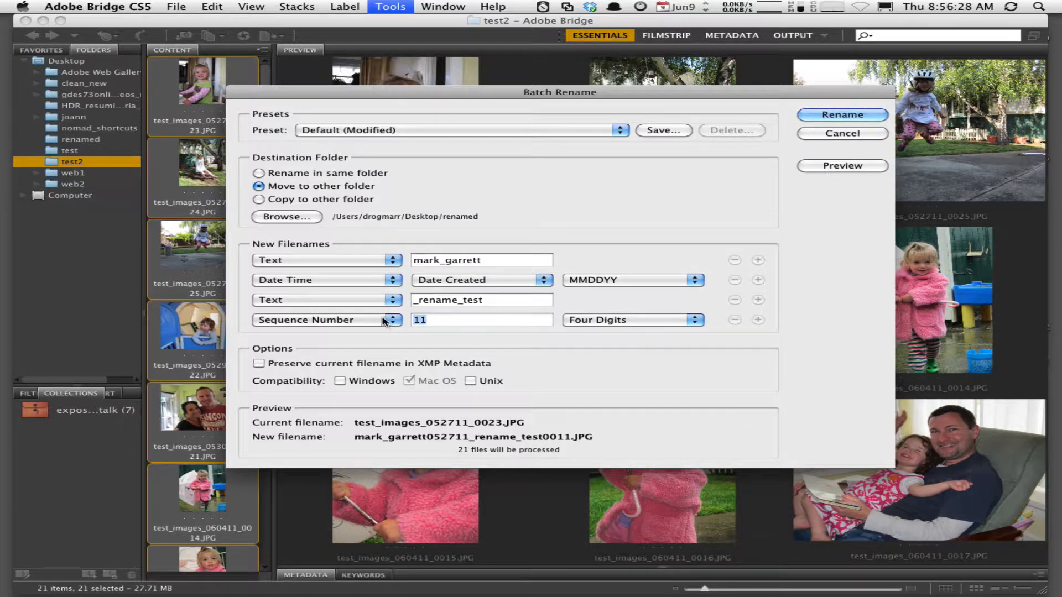
text(3)
Step: Enable Preserve filename in XMP plus Windows and Unix compatibility
click(258, 363)
click(340, 381)
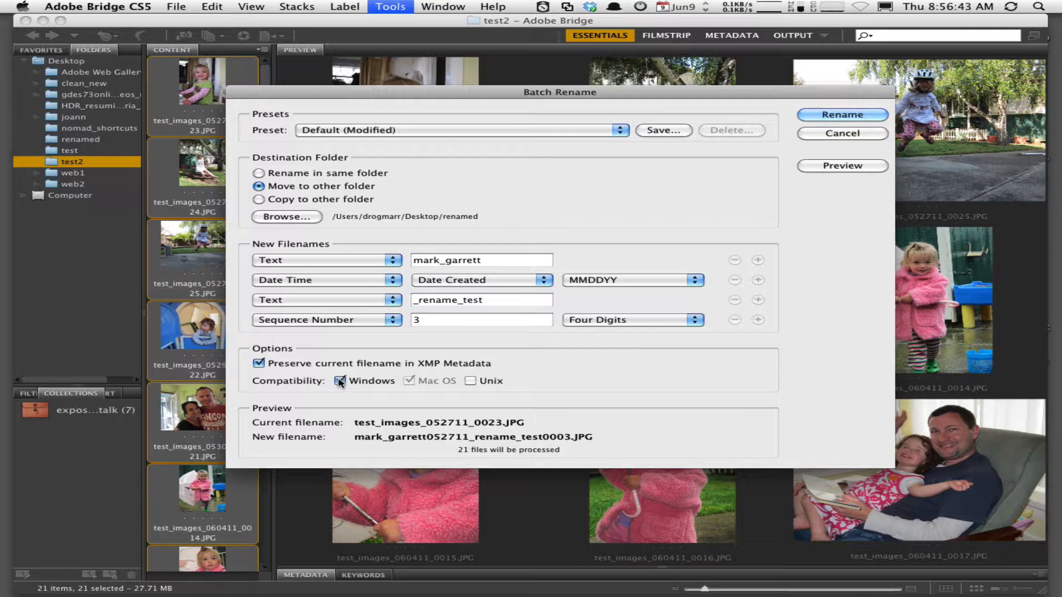
click(482, 381)
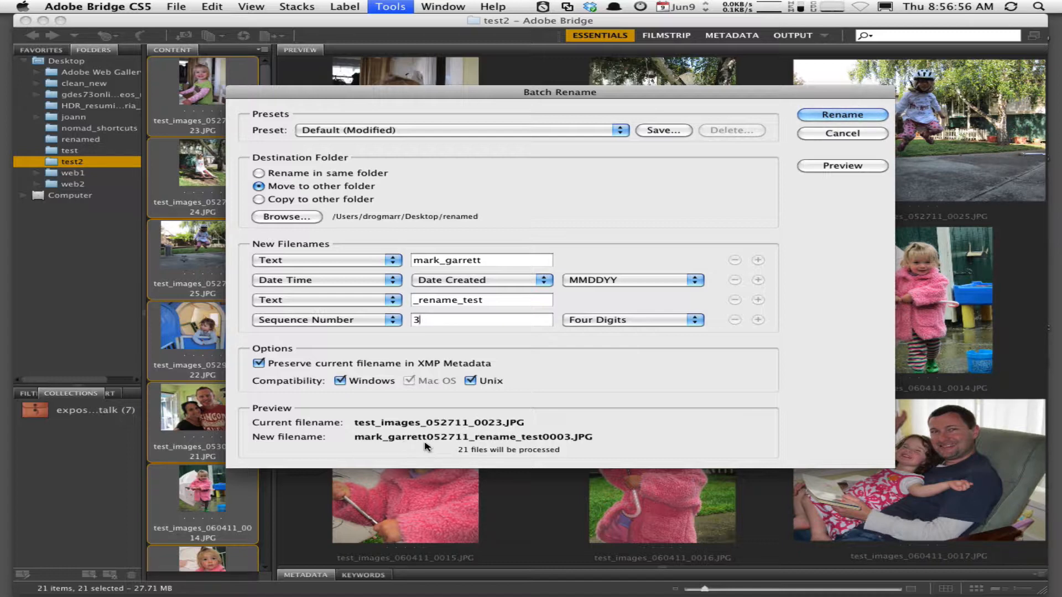
Step: Add underscores to both text fields, keep the four-digit sequence, and run the rename
click(485, 261)
text(_)
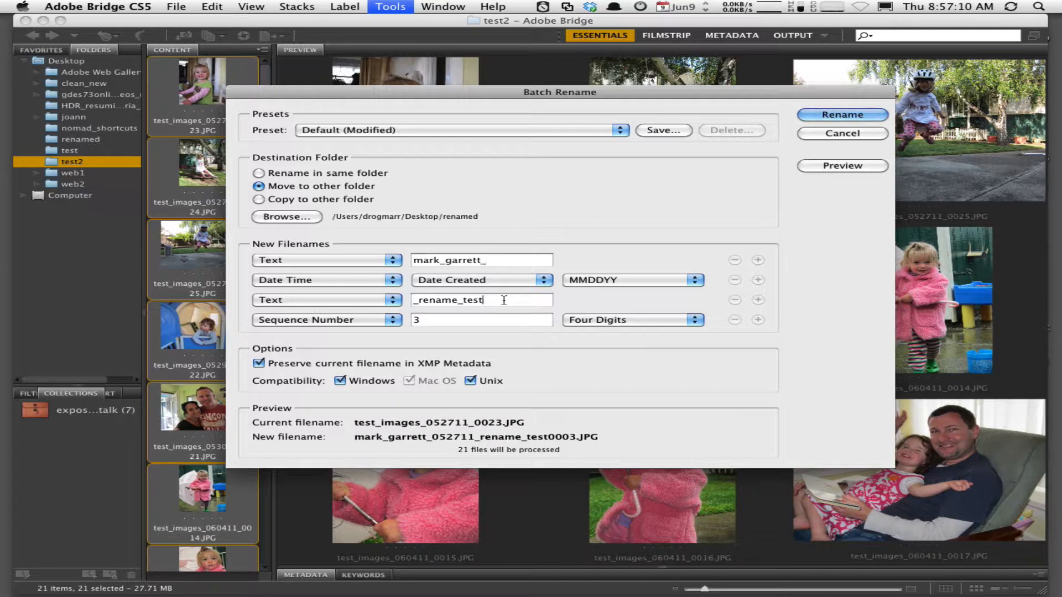
text(_)
click(592, 325)
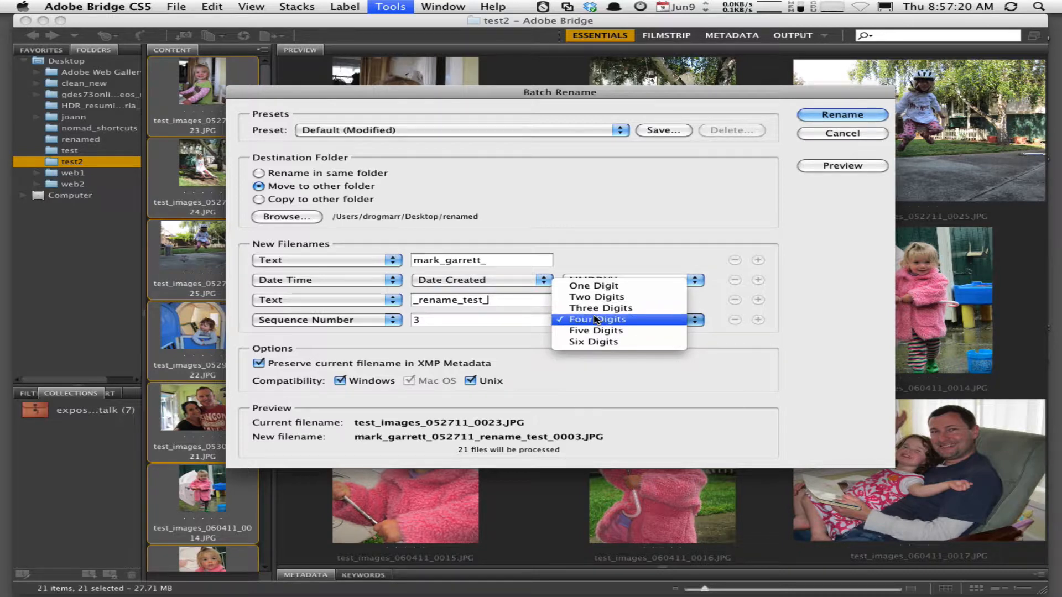
click(596, 320)
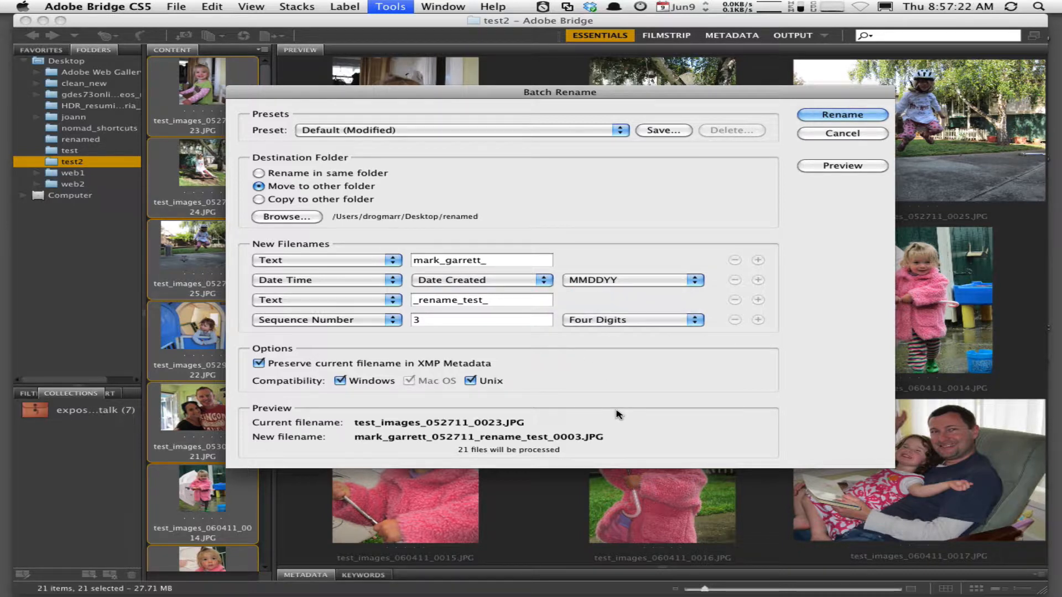
click(843, 114)
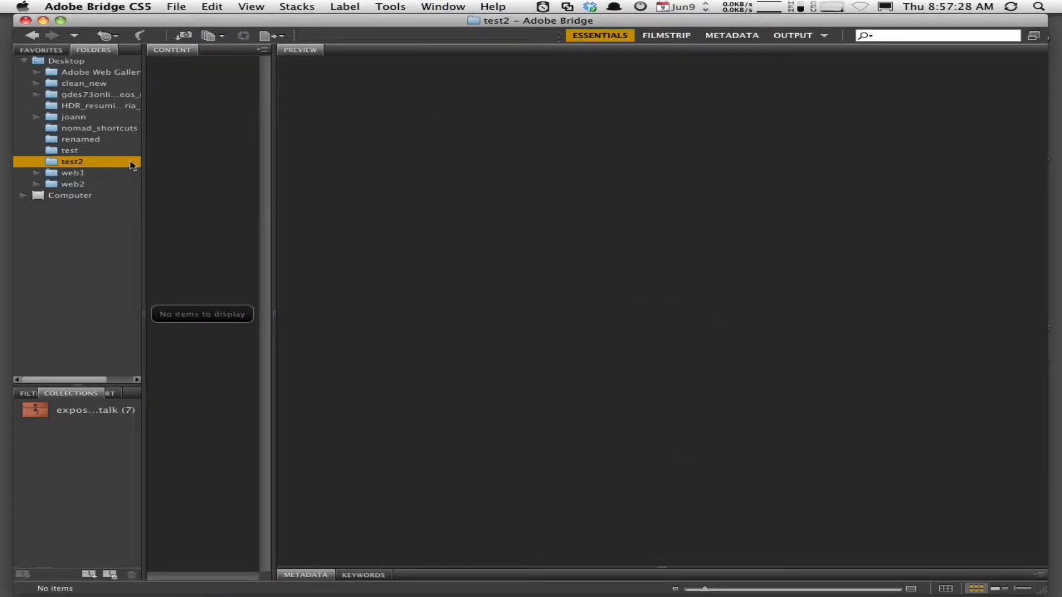
Step: Open the renamed folder and preview photos _0003 through _0007
click(94, 141)
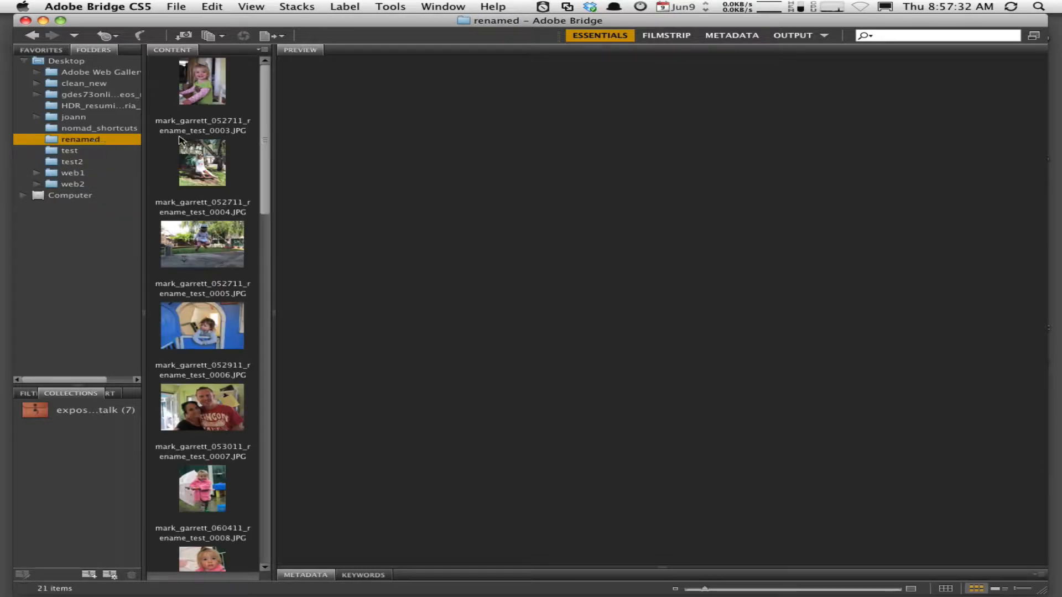
click(192, 107)
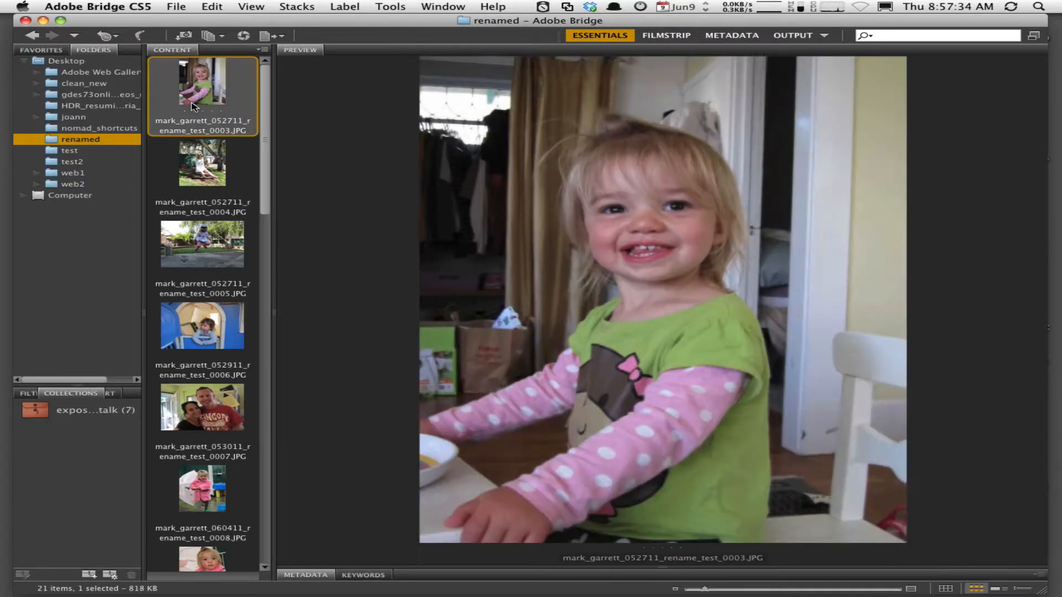
click(193, 163)
click(194, 239)
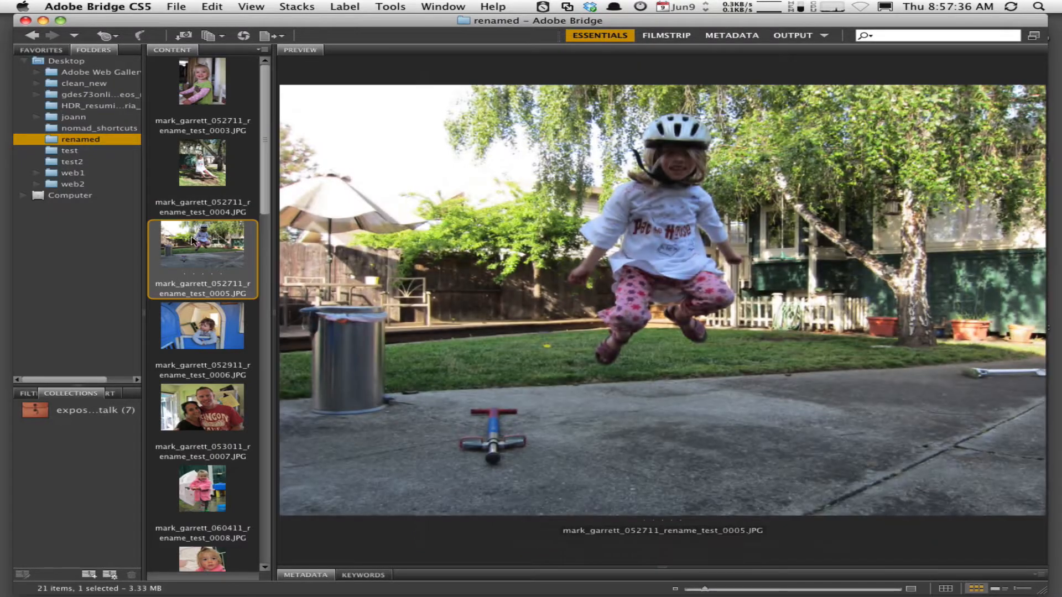
click(198, 318)
click(200, 398)
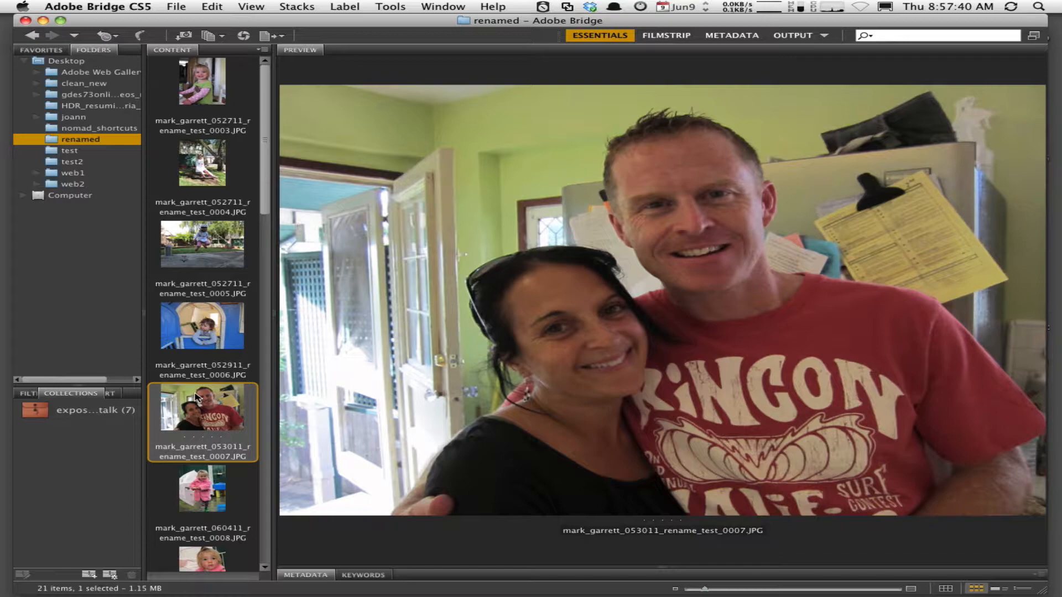
Step: Review photos _0006 back to _0003 again, then select all 21 renamed photos
click(198, 327)
click(199, 244)
click(199, 164)
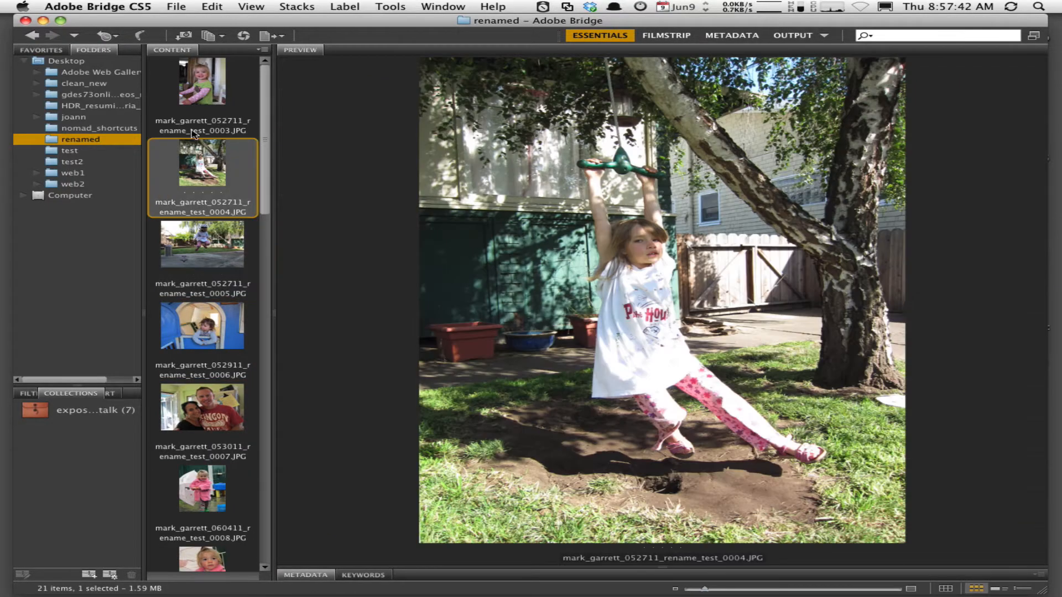
click(195, 111)
click(198, 179)
click(197, 266)
click(207, 328)
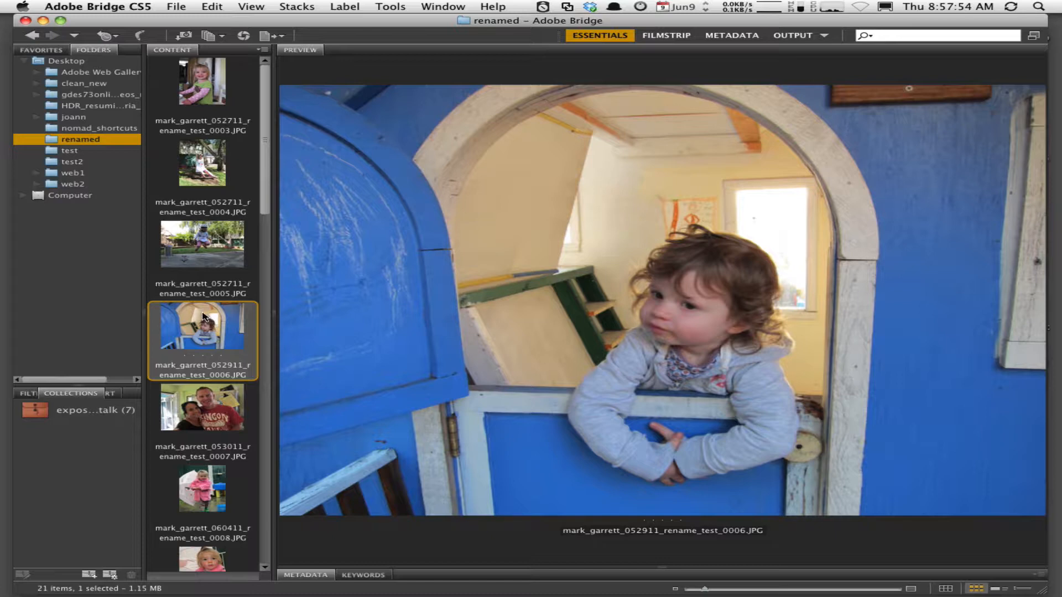
key(super+a)
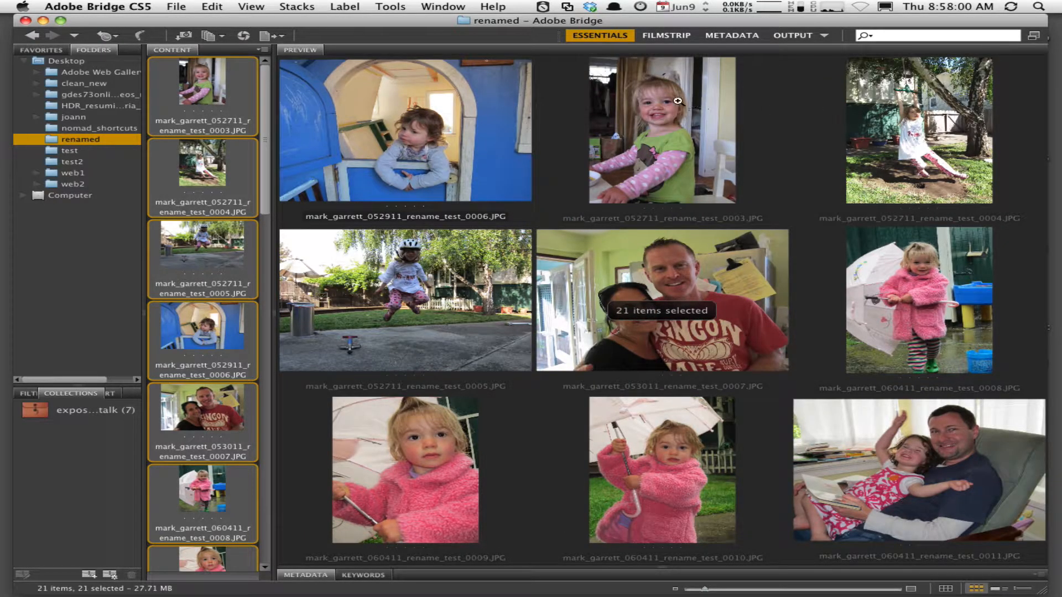
Step: Launch Photoshop's Image Processor from Tools > Photoshop for the 21 selected photos
click(387, 6)
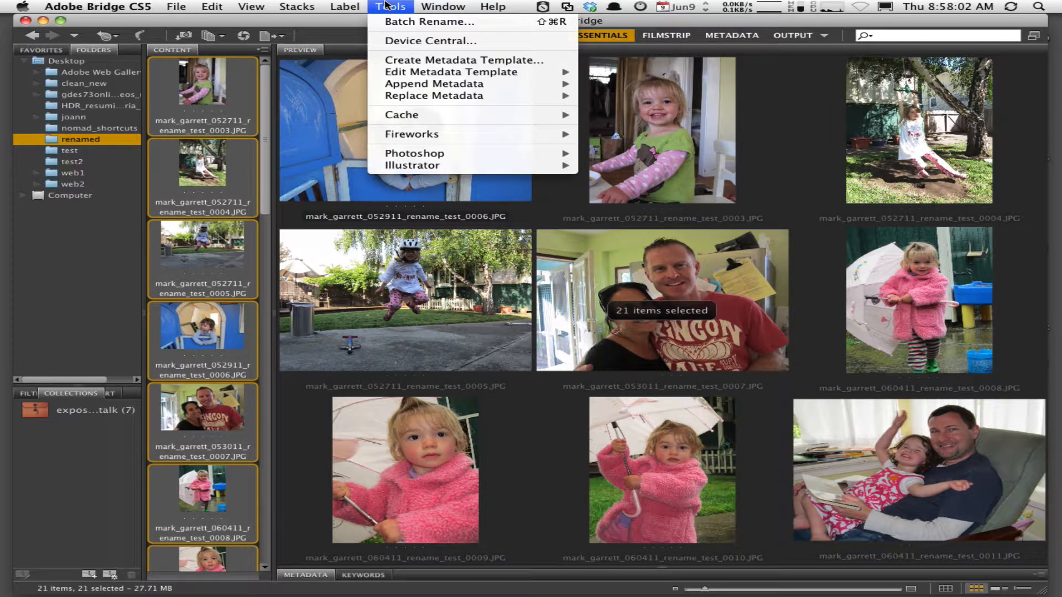
mouse_move(437, 153)
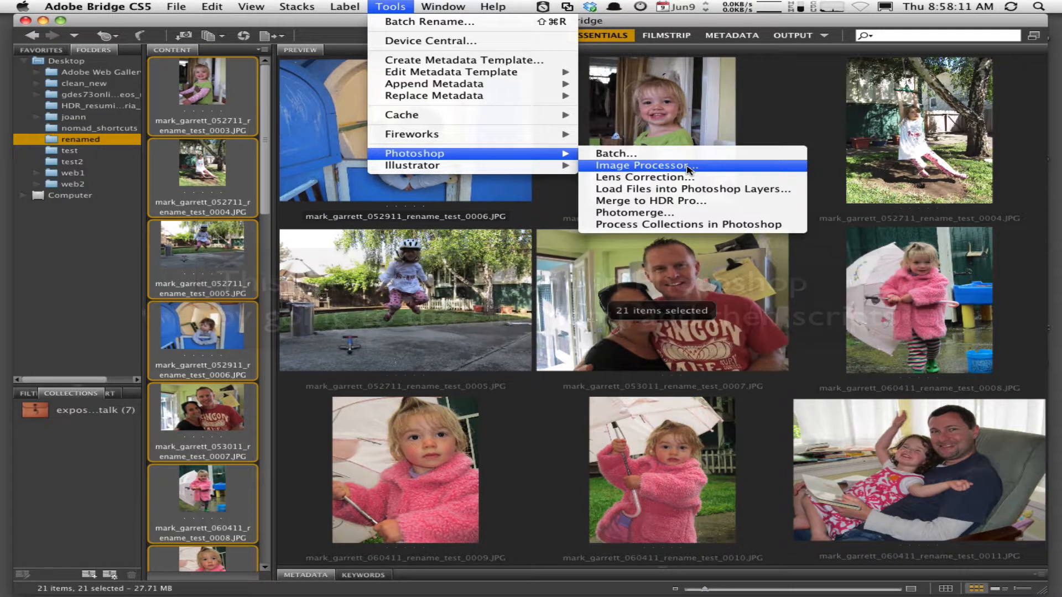
click(689, 167)
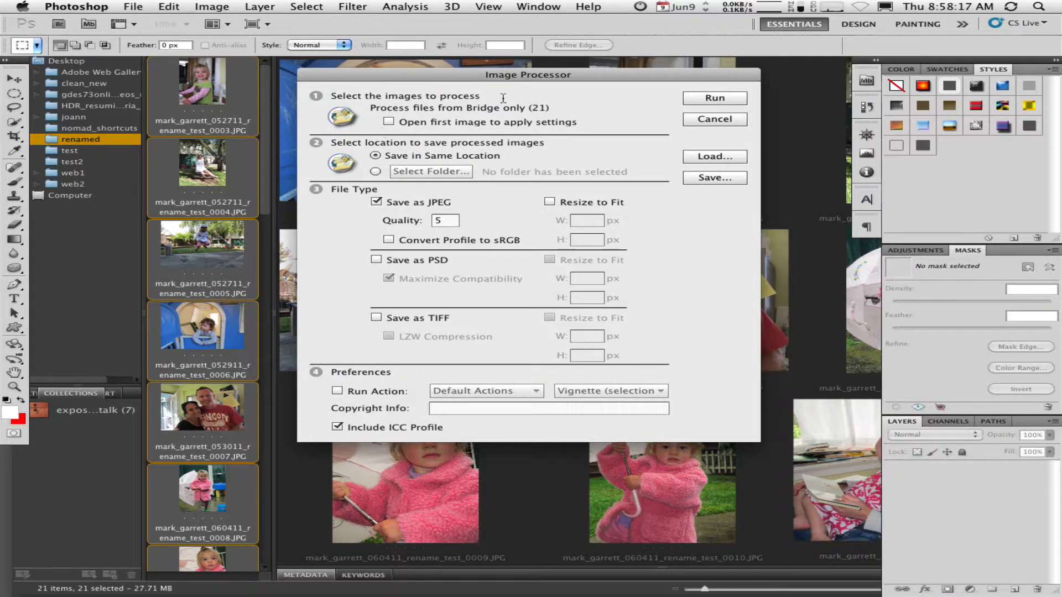
Step: Move the Image Processor window left, choose Select Folder as destination, and open the folder picker
drag(452, 76, 435, 72)
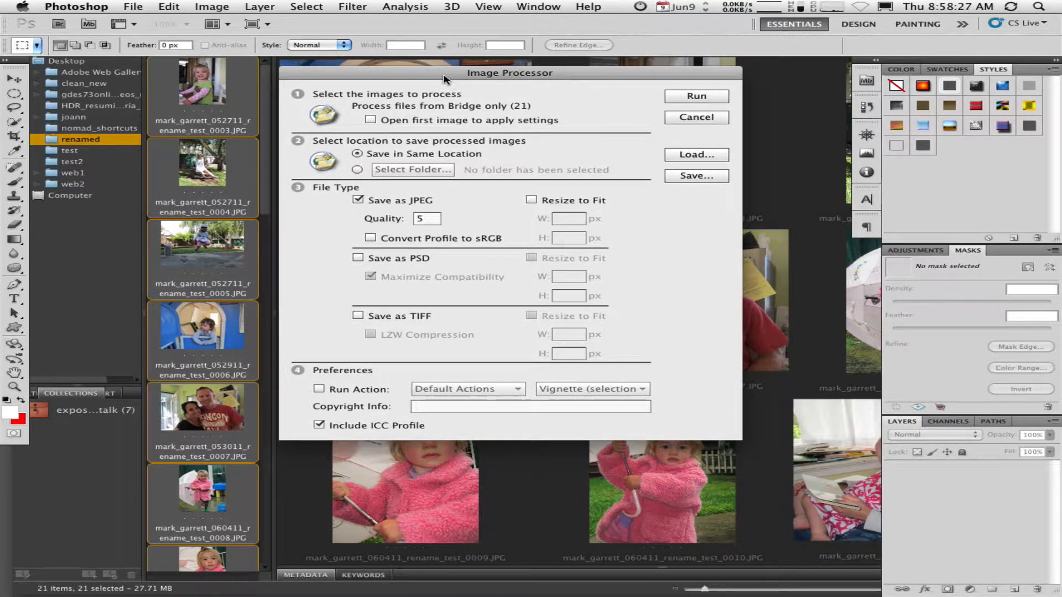
drag(444, 79, 433, 84)
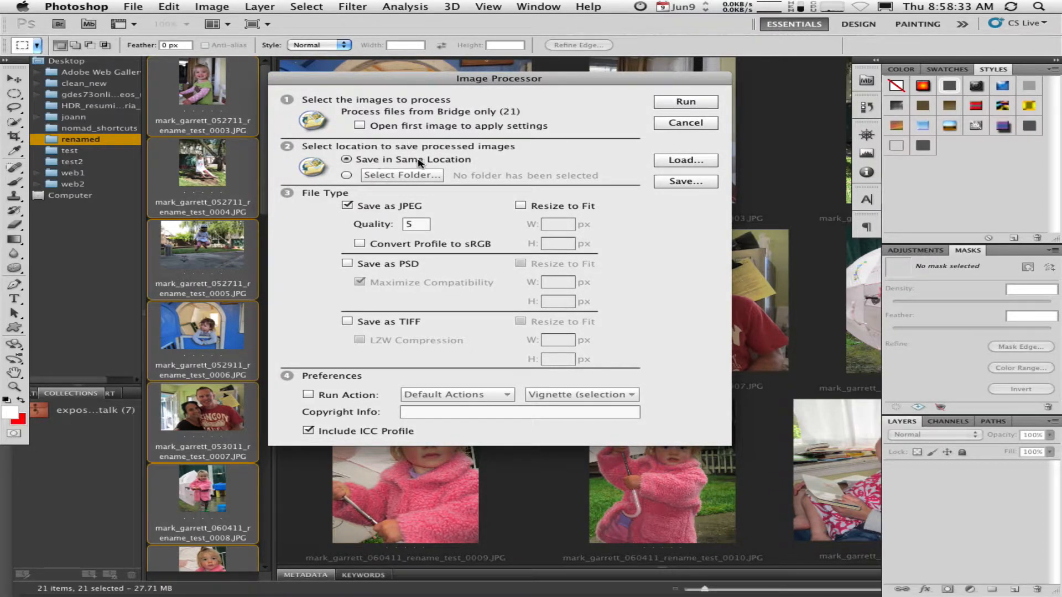
click(346, 175)
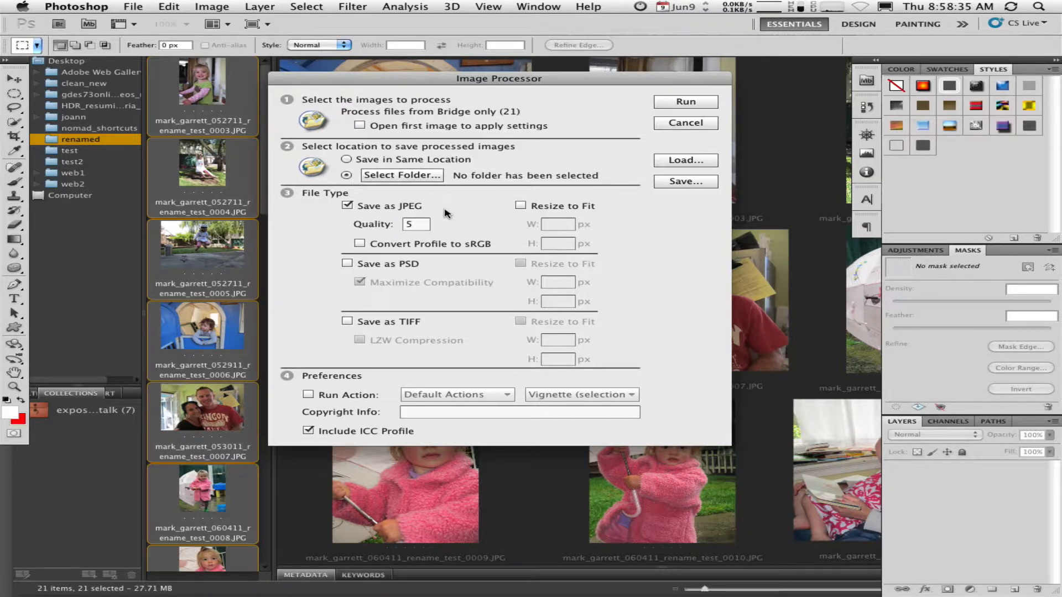
click(425, 179)
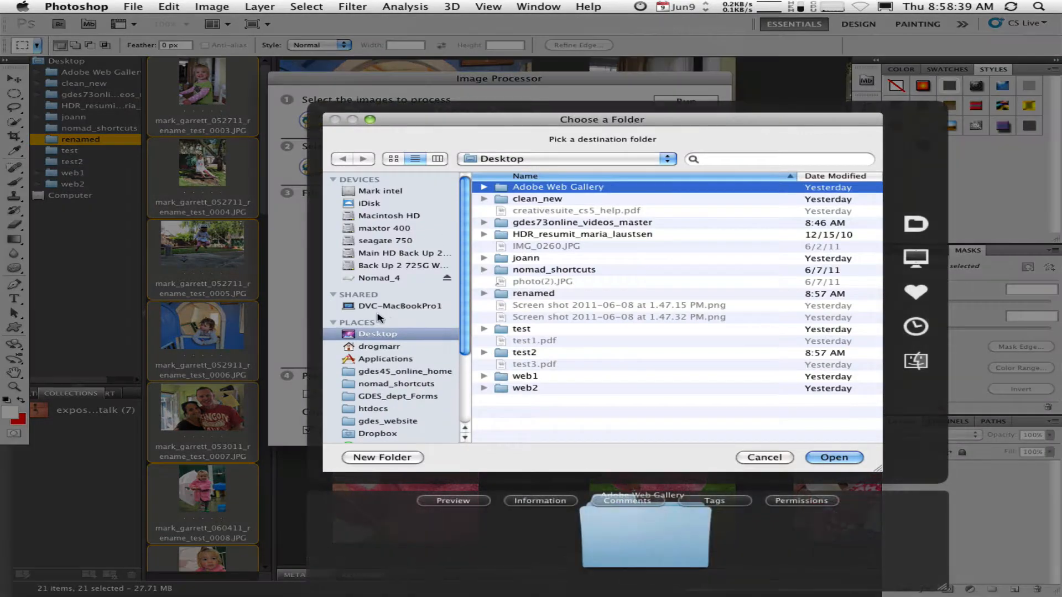
Step: Create a Desktop folder named 'resized' and choose it as the output destination
click(408, 459)
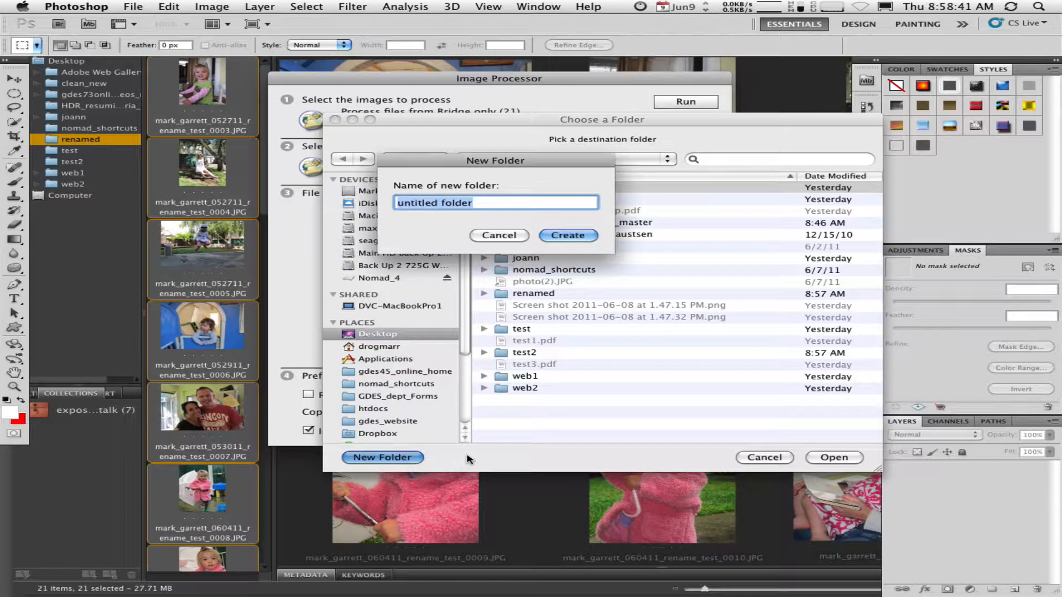
text(resizes)
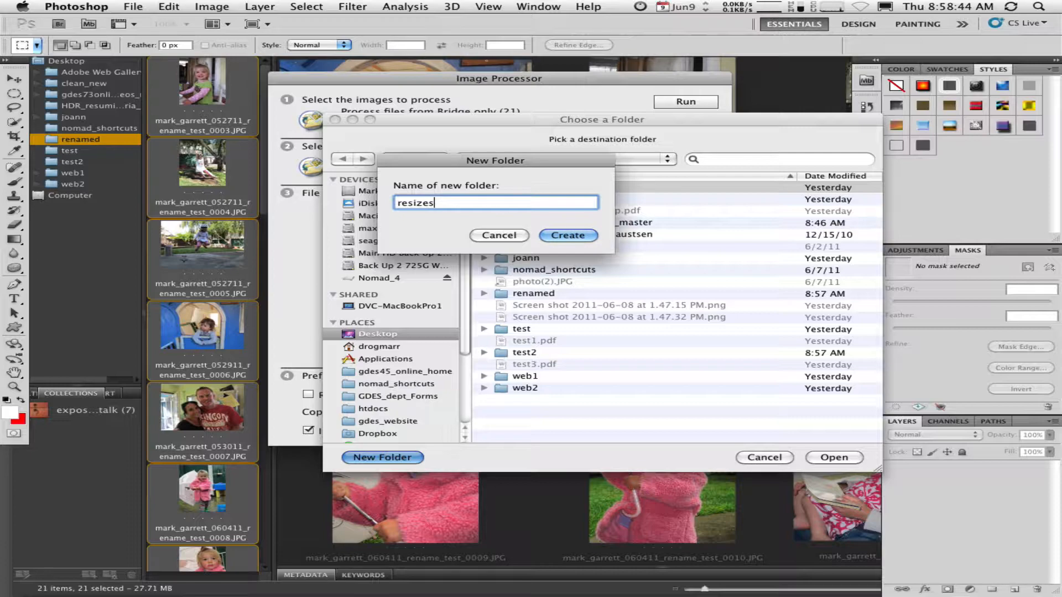
key(BackSpace)
text(d)
click(567, 236)
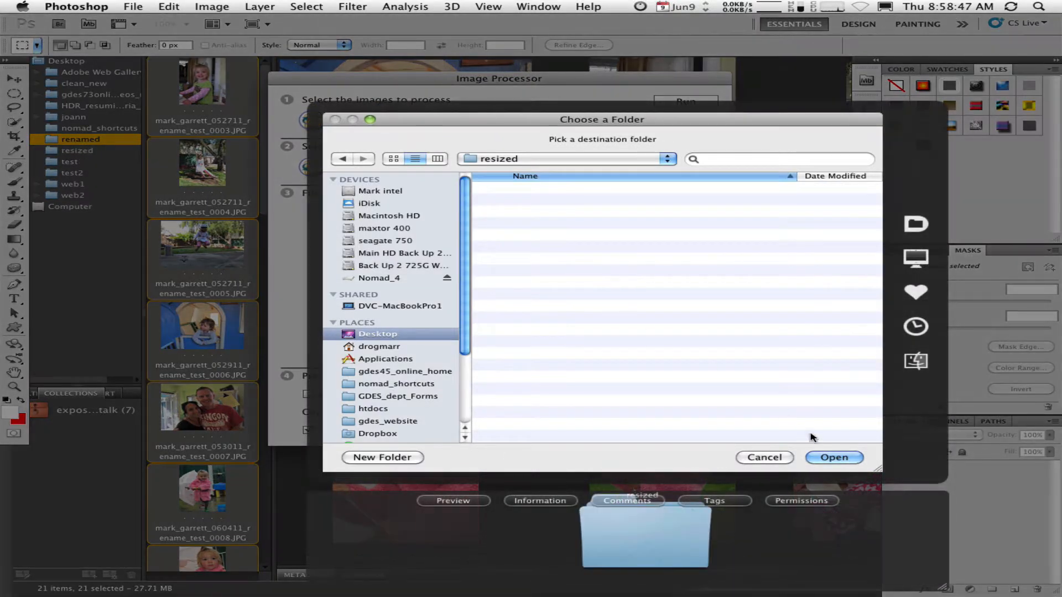
click(835, 459)
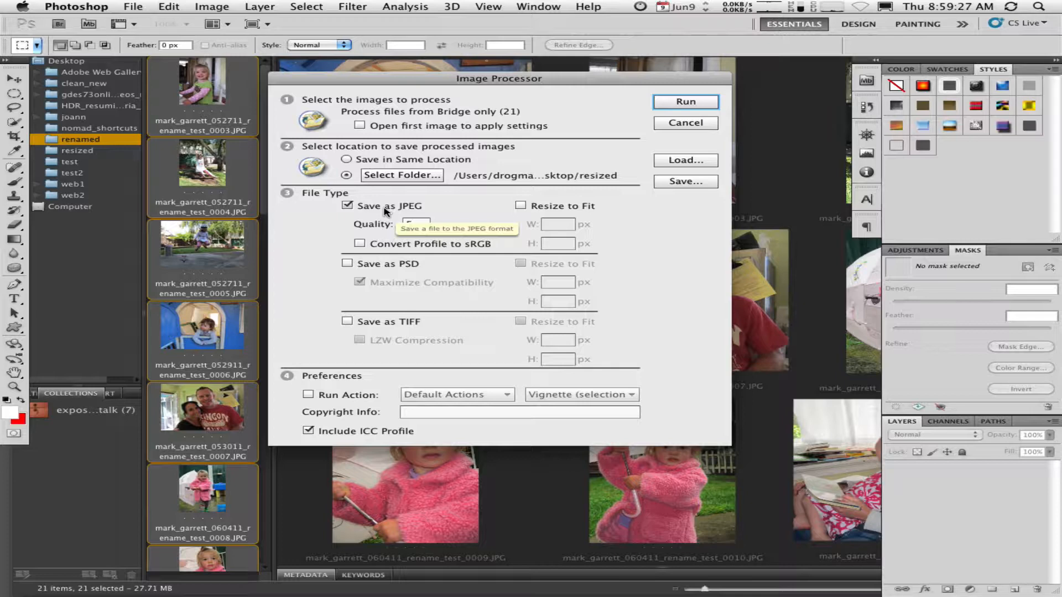
Step: Enable Resize to Fit at 1000 × 1000 px, JPEG quality 8, and conversion to sRGB
click(521, 205)
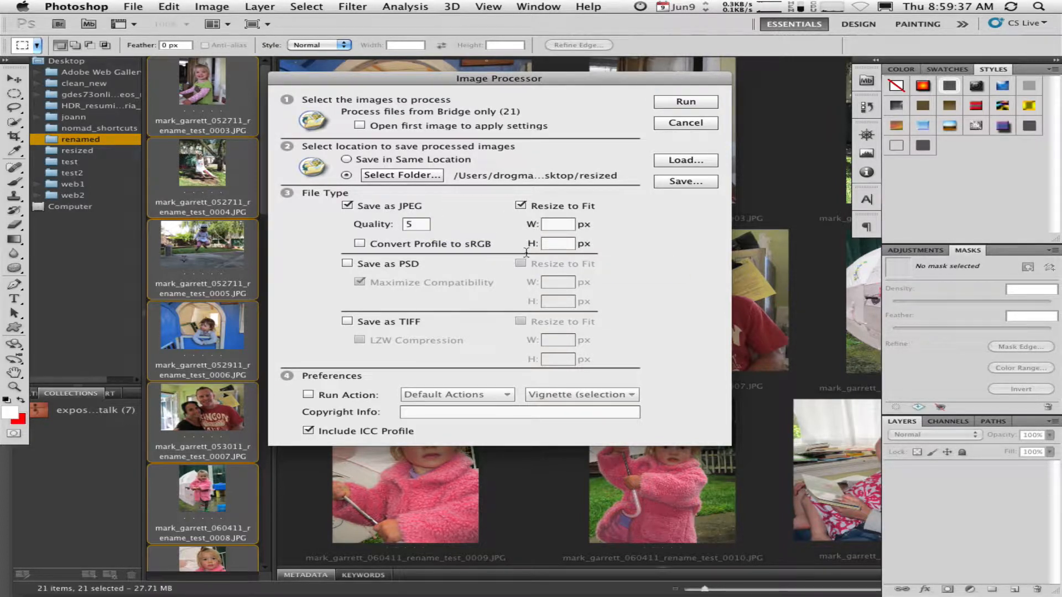
click(550, 239)
click(552, 225)
text(00)
click(560, 248)
text(1000)
click(566, 226)
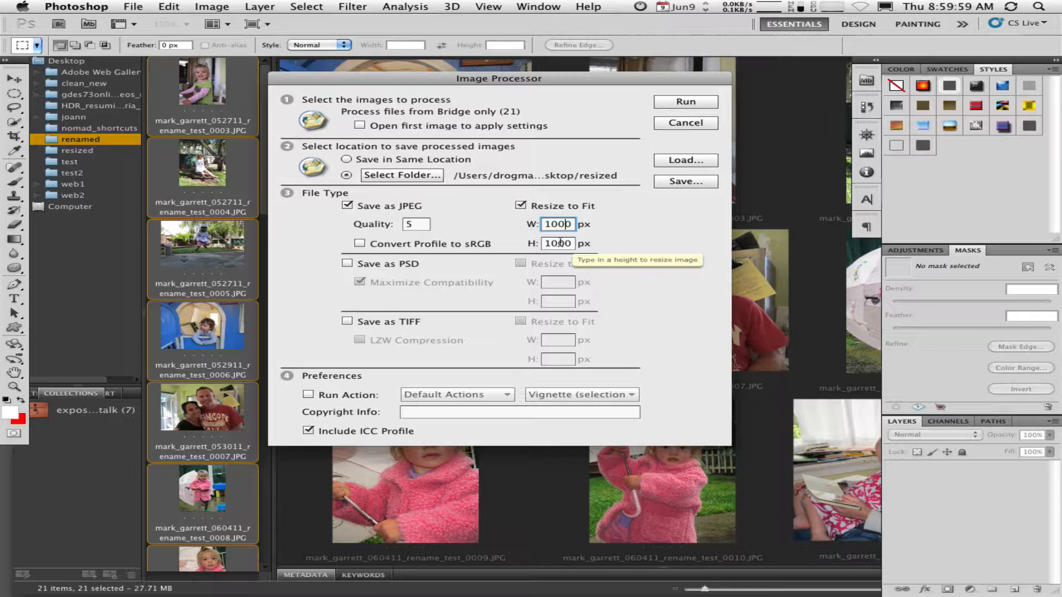
double_click(413, 224)
text(8)
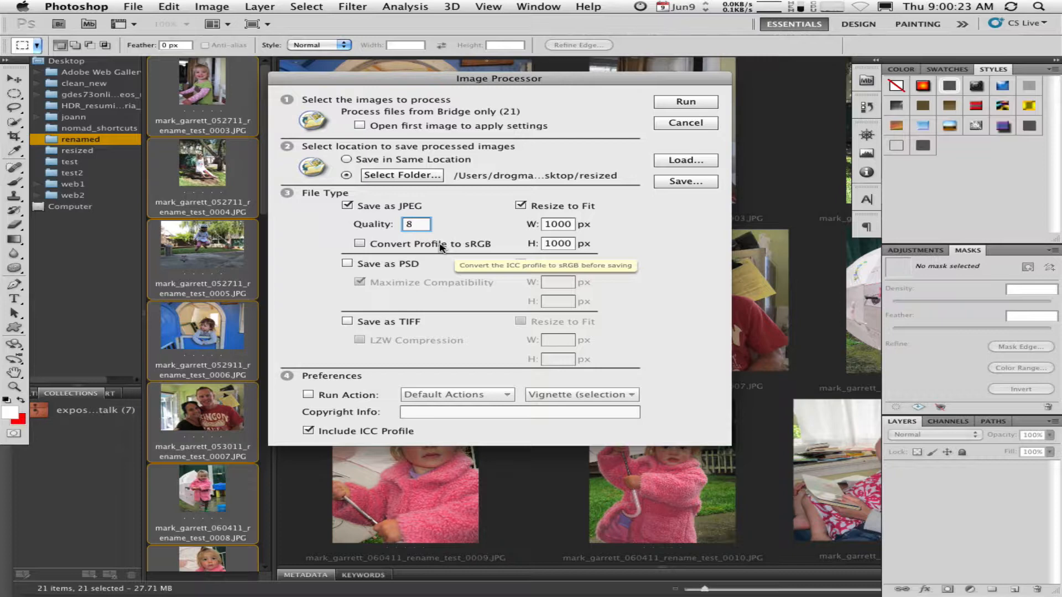
click(360, 243)
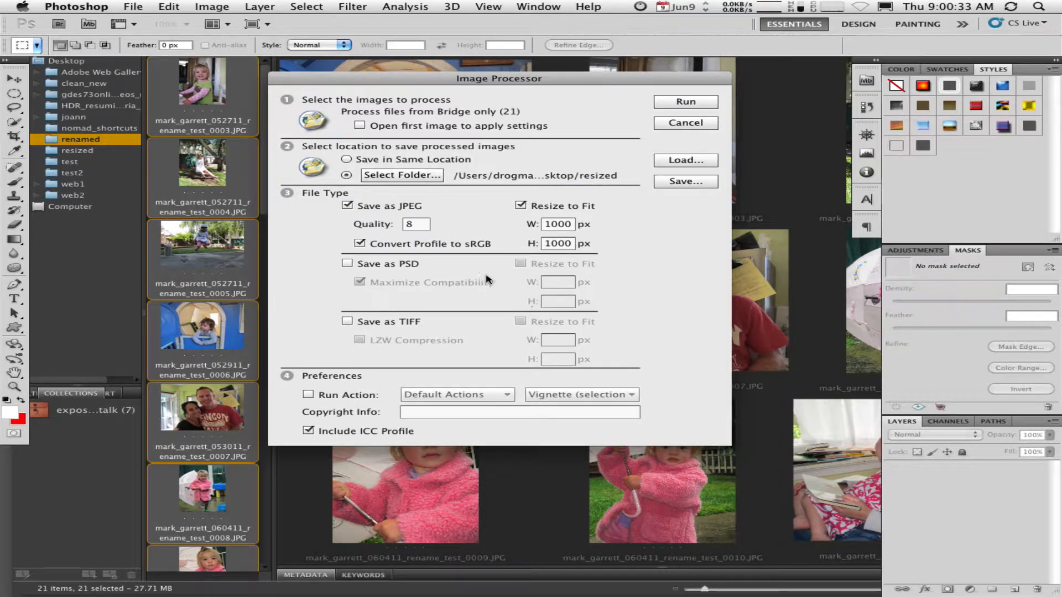
click(355, 397)
click(420, 399)
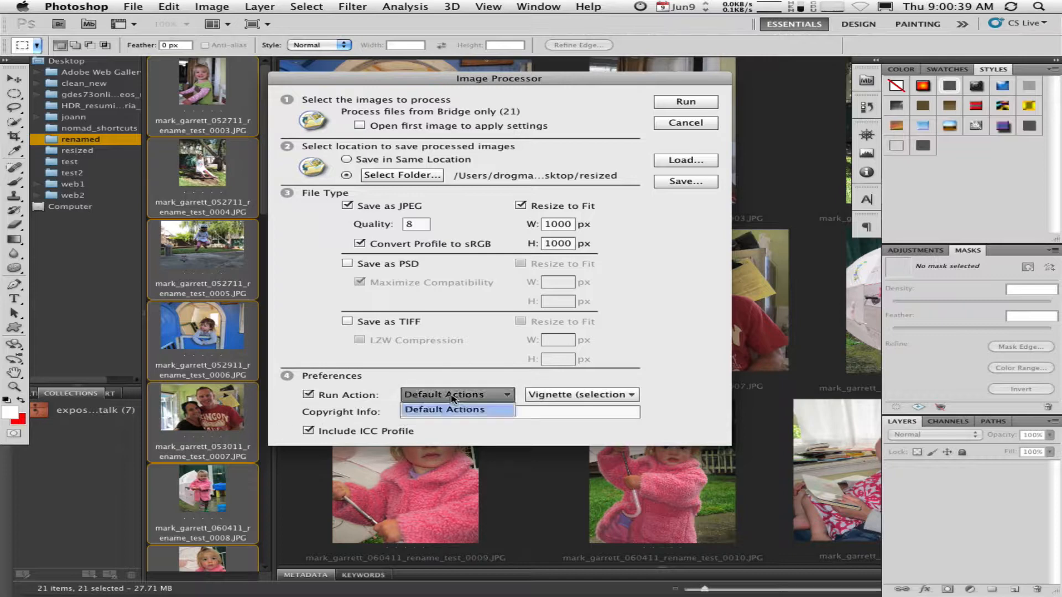
click(614, 396)
click(612, 396)
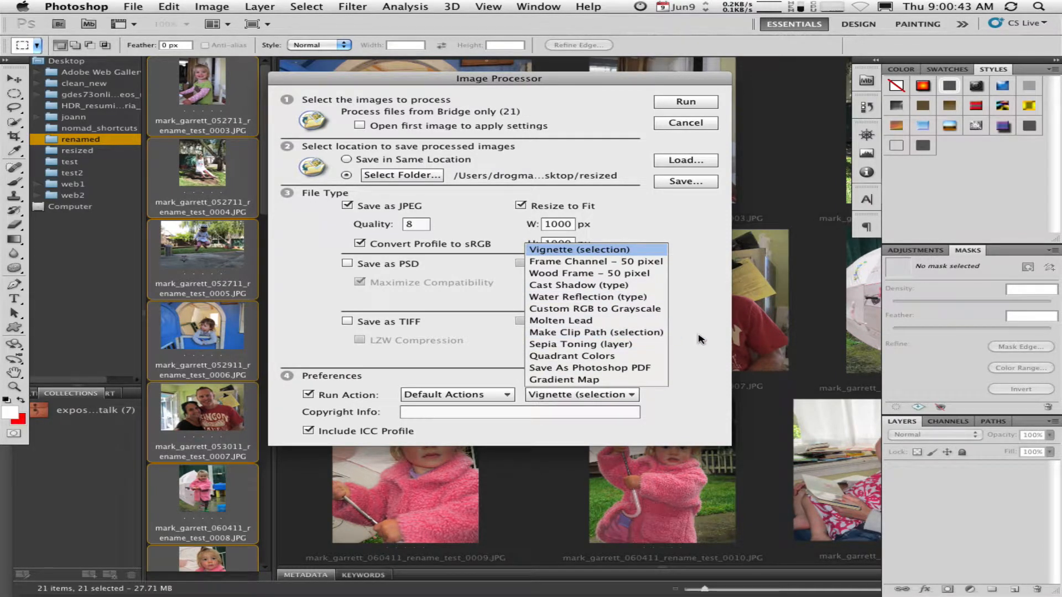
click(312, 396)
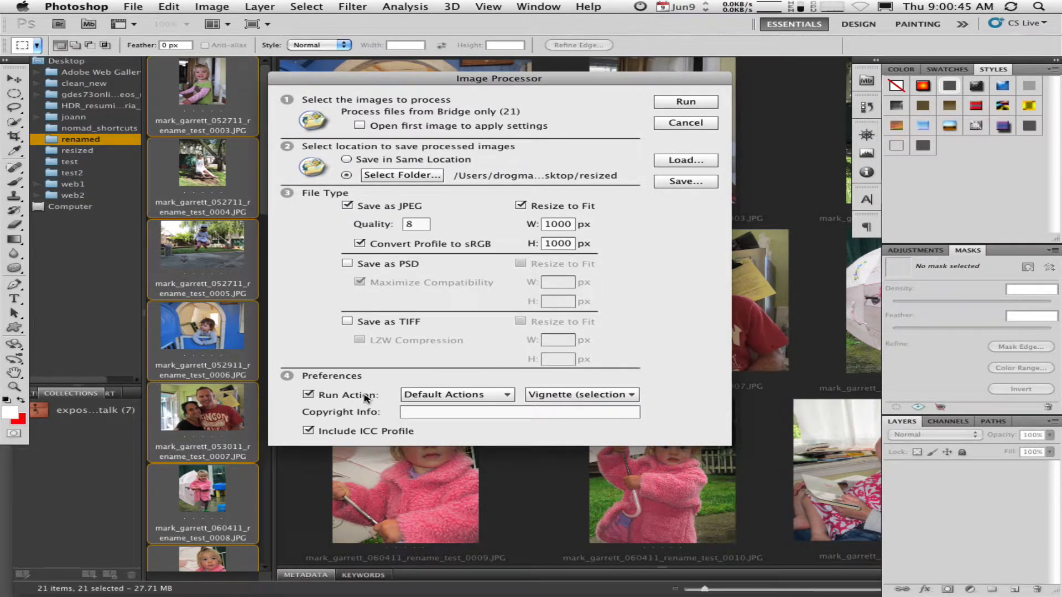
click(307, 395)
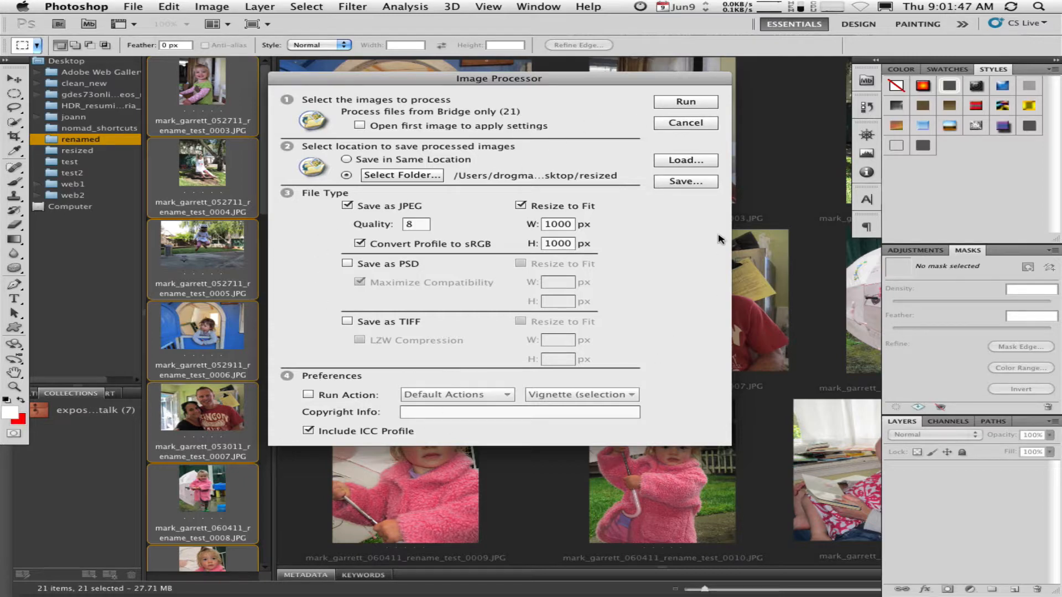
Step: Run the Image Processor on the 21 photos, then return to Bridge once processing finishes
click(689, 103)
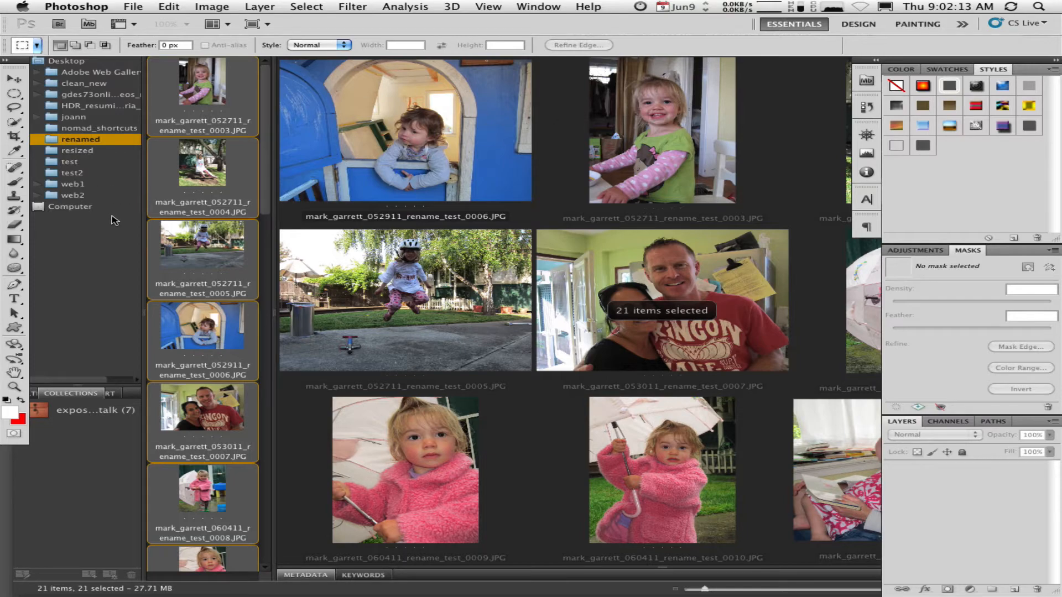
click(104, 238)
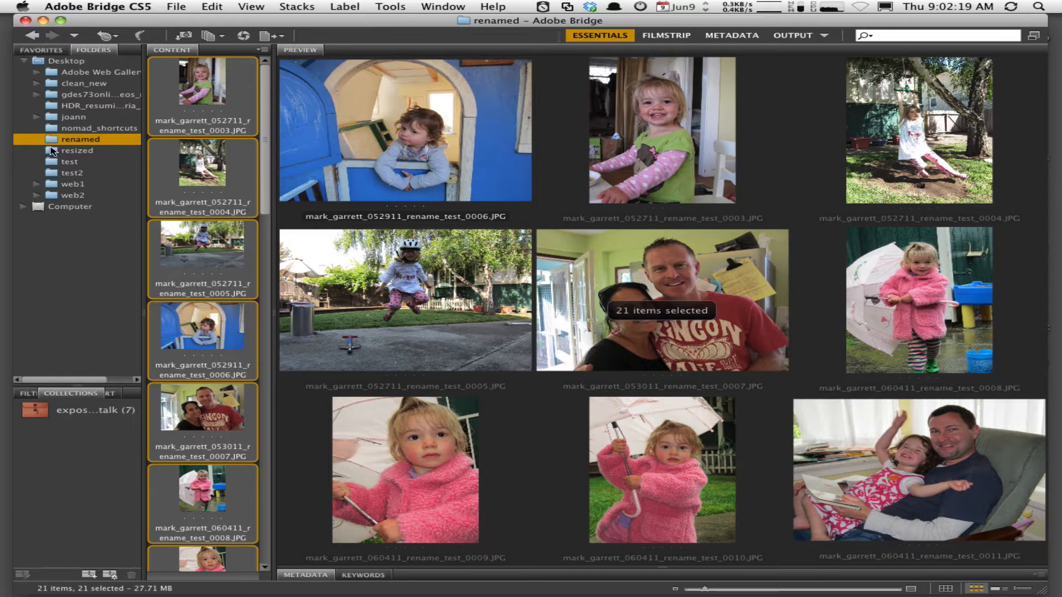
Step: Open resized/JPEG and expand the metadata for _0003 to confirm 750 × 1000, sRGB
click(52, 152)
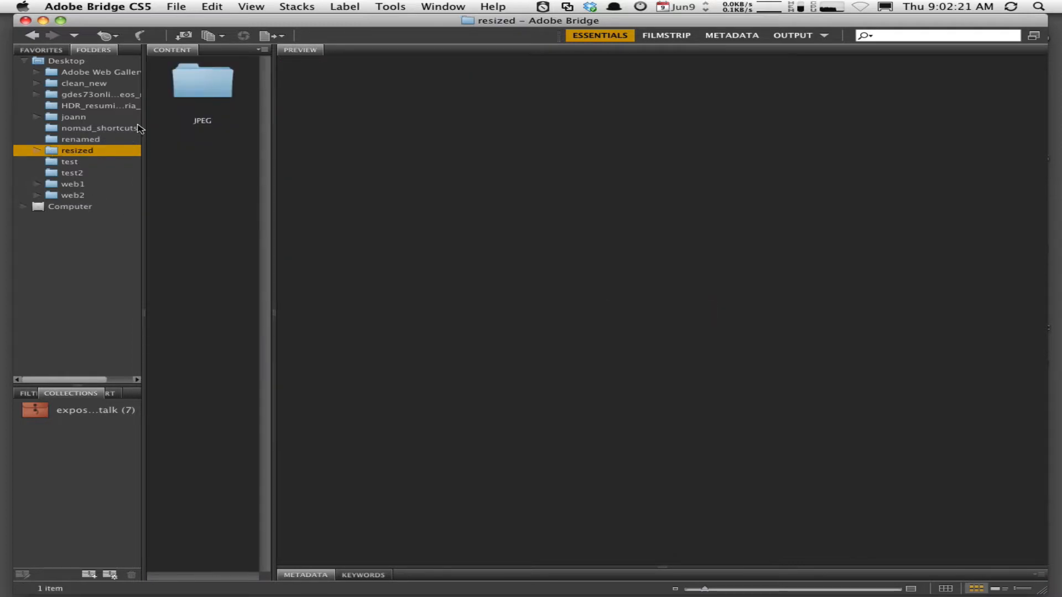
double_click(188, 92)
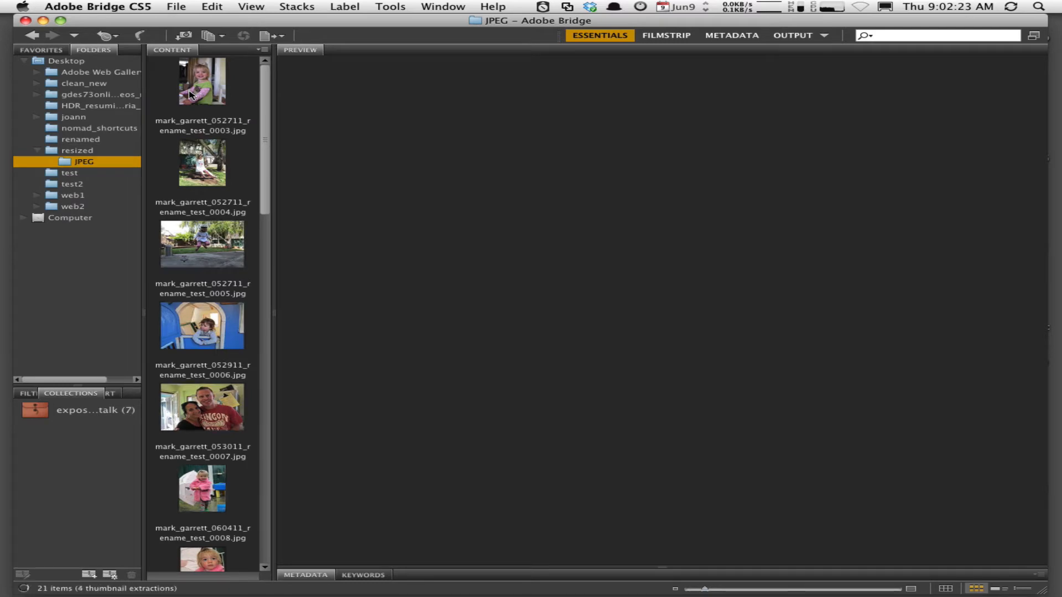
click(189, 92)
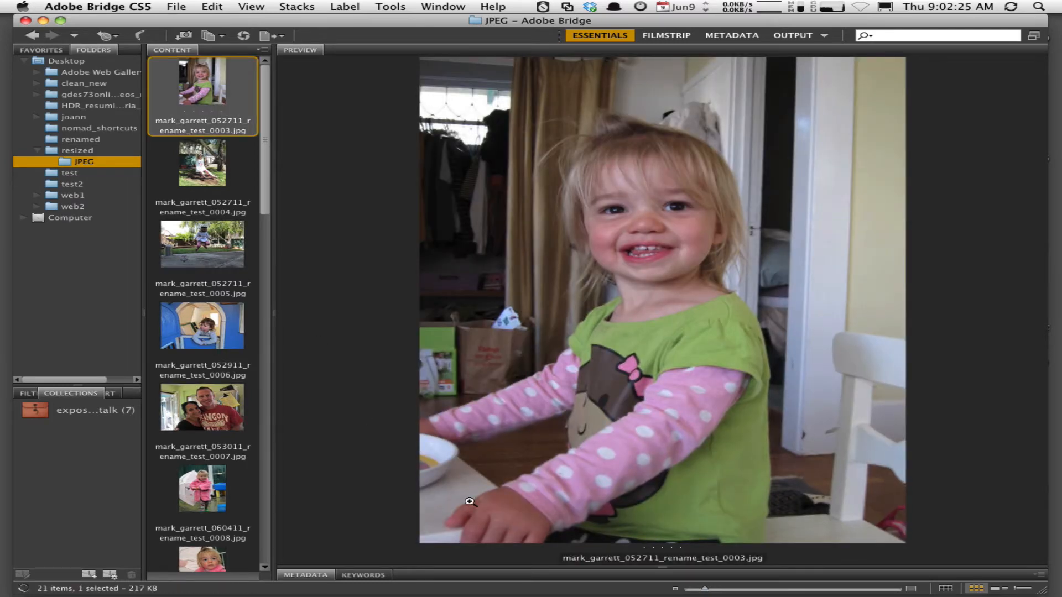
drag(587, 567, 588, 335)
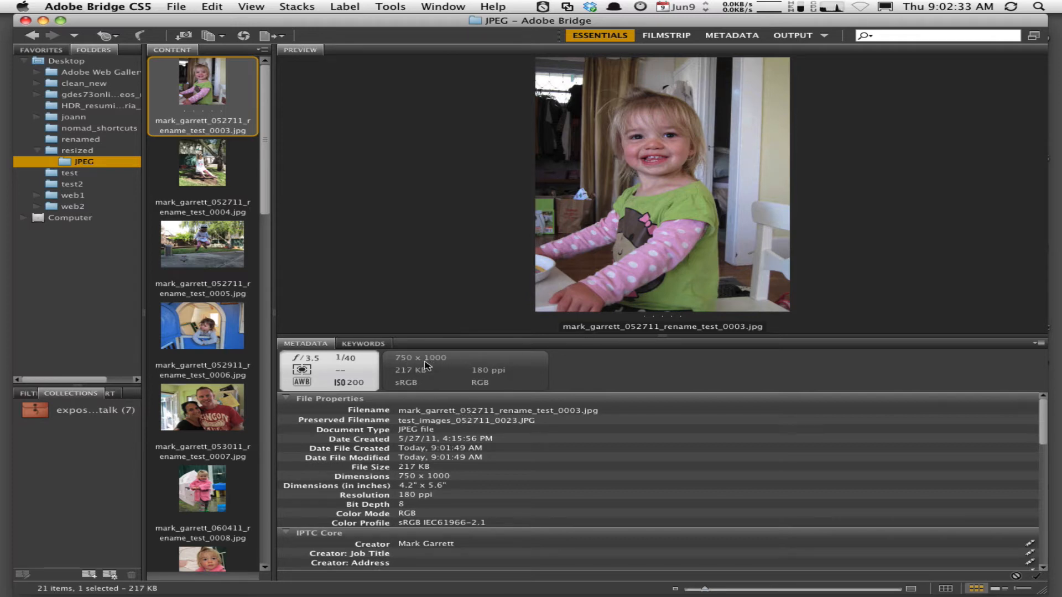
Step: Review metadata for outputs 0005, 0003, 0004 and 0006, confirming _0006 is 1000 × 750 sRGB
click(224, 252)
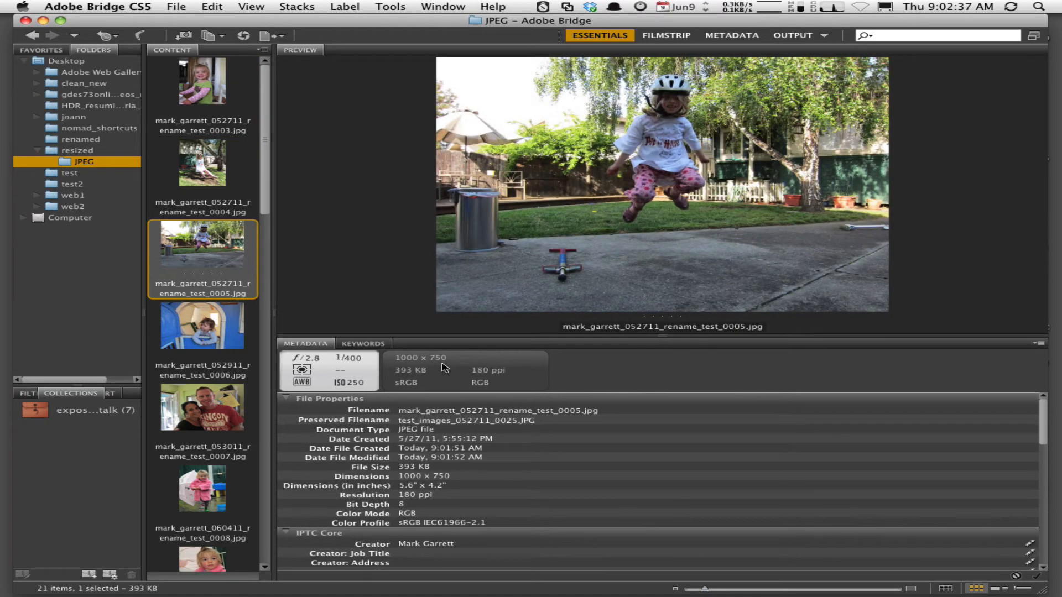
click(210, 100)
click(198, 159)
click(205, 247)
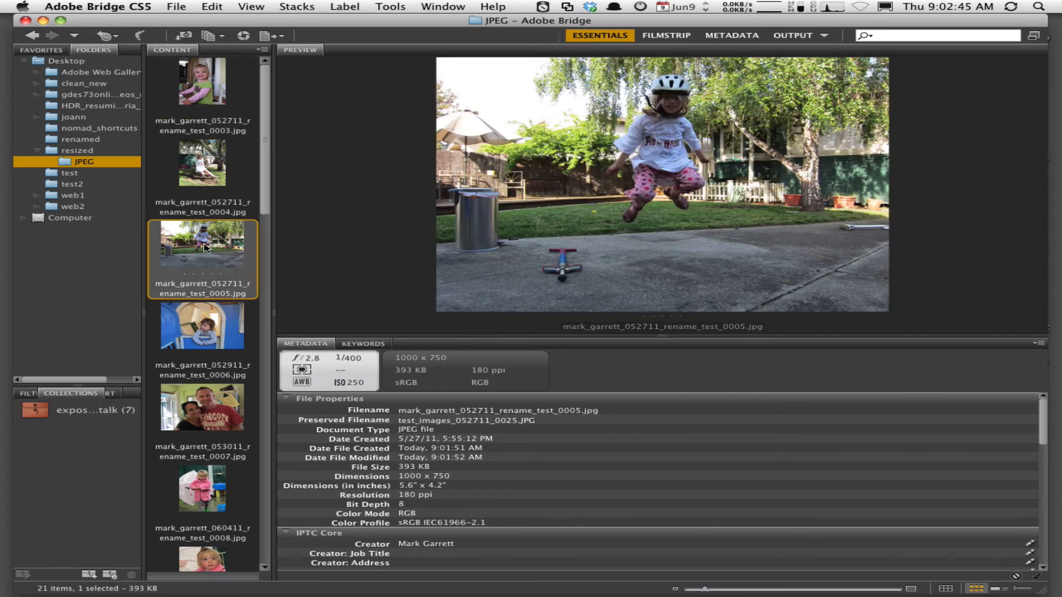
click(193, 334)
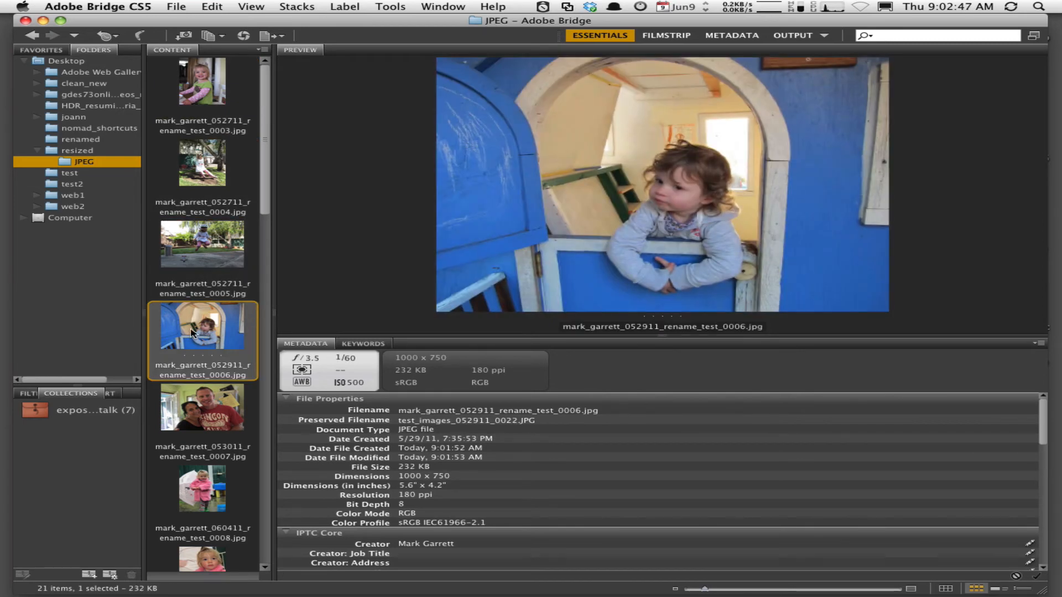